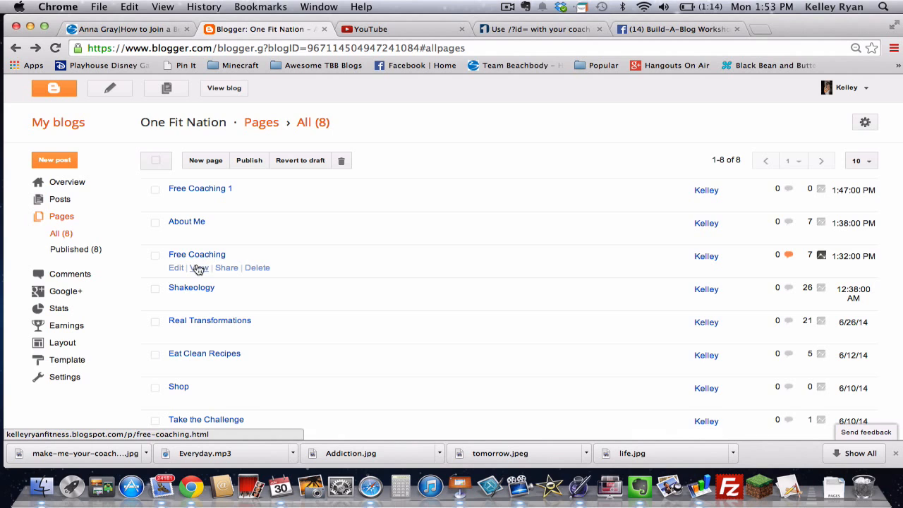
# Step: Preview the live Free Coaching page, scrolling through its content
pyautogui.click(198, 268)
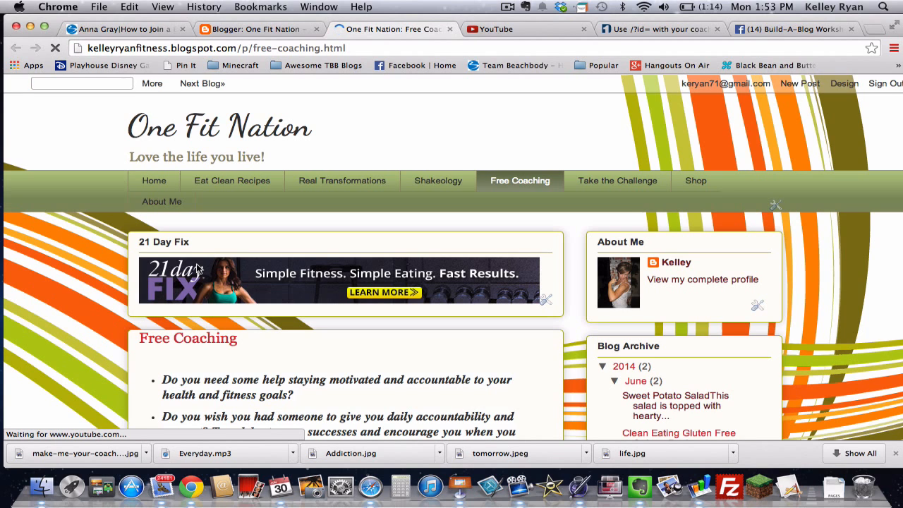
pyautogui.scroll(-3, 120, 270)
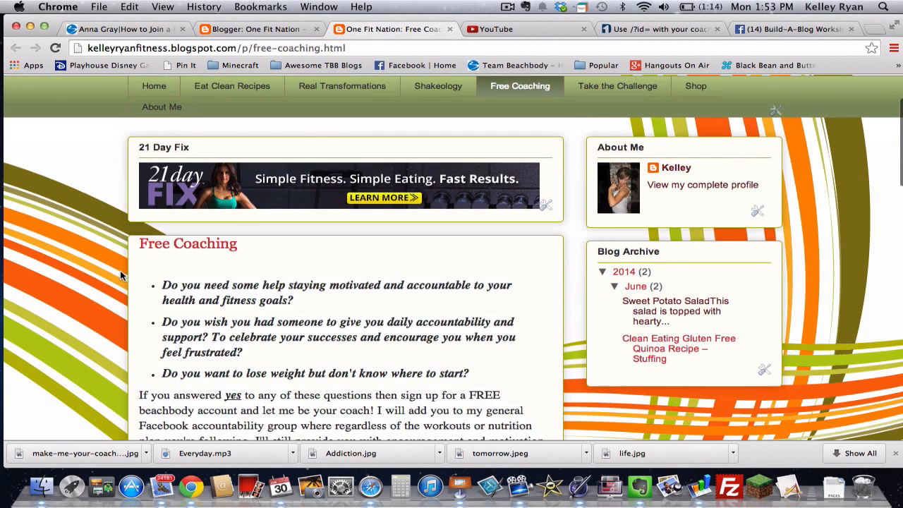
pyautogui.scroll(-4, 120, 270)
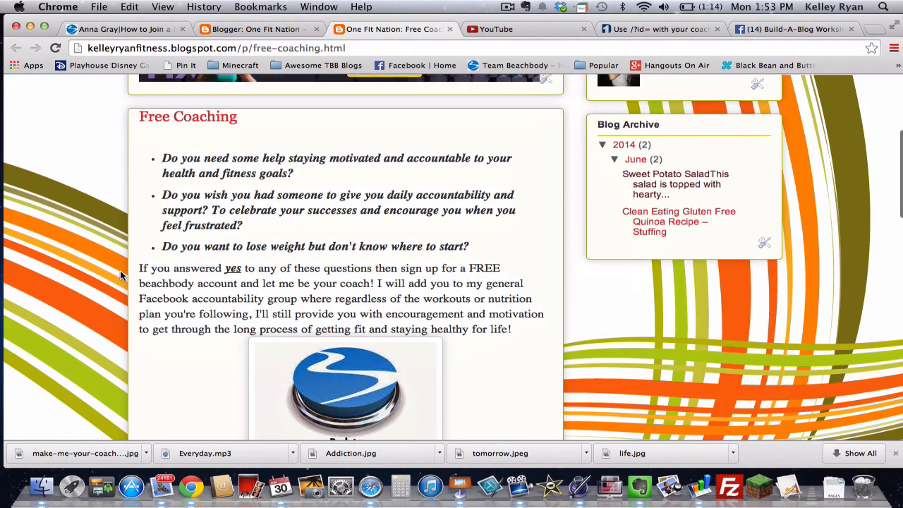
pyautogui.scroll(-1, 120, 270)
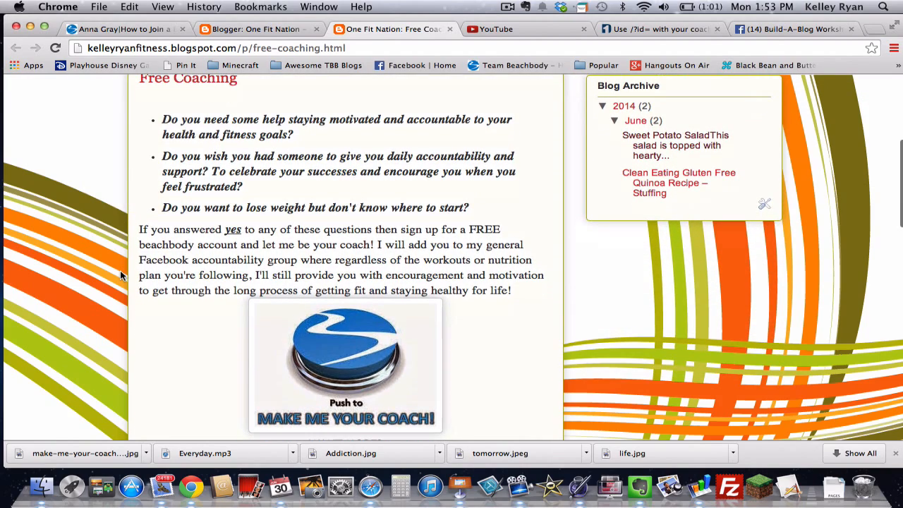
pyautogui.scroll(-3, 120, 270)
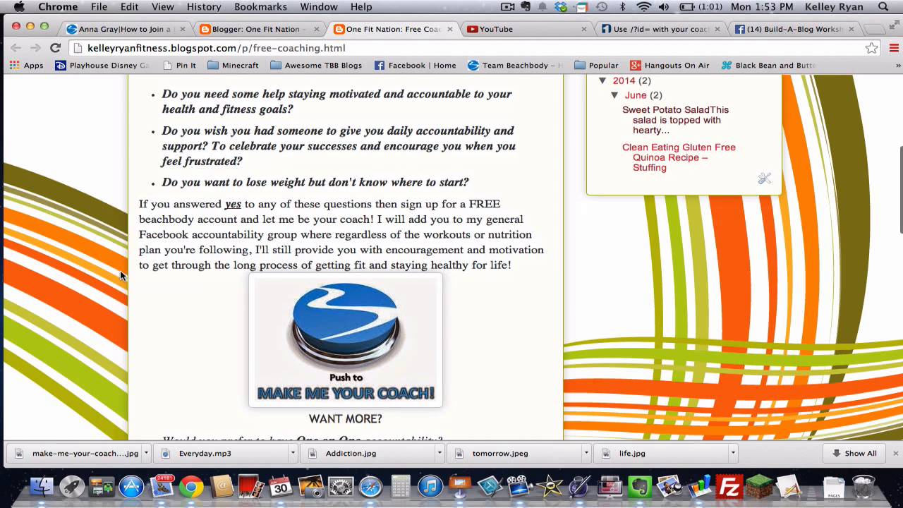
pyautogui.scroll(-1, 120, 270)
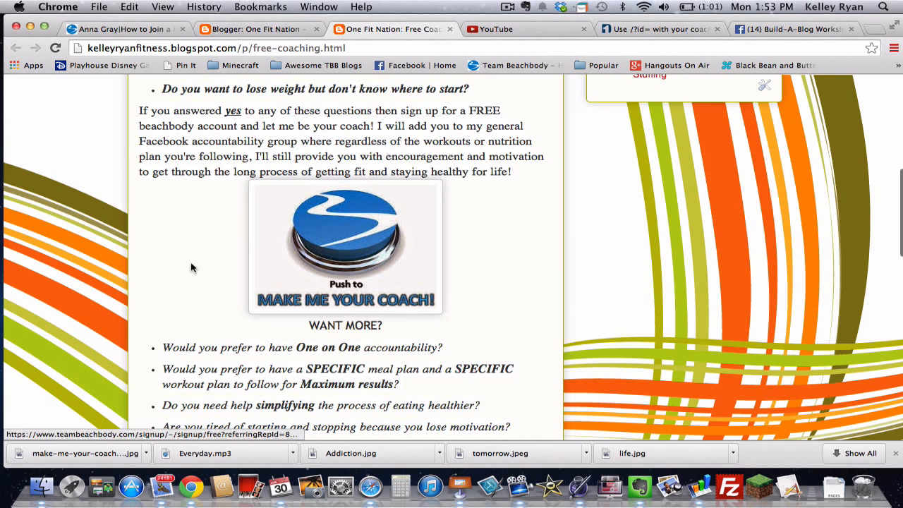
pyautogui.scroll(-3, 188, 268)
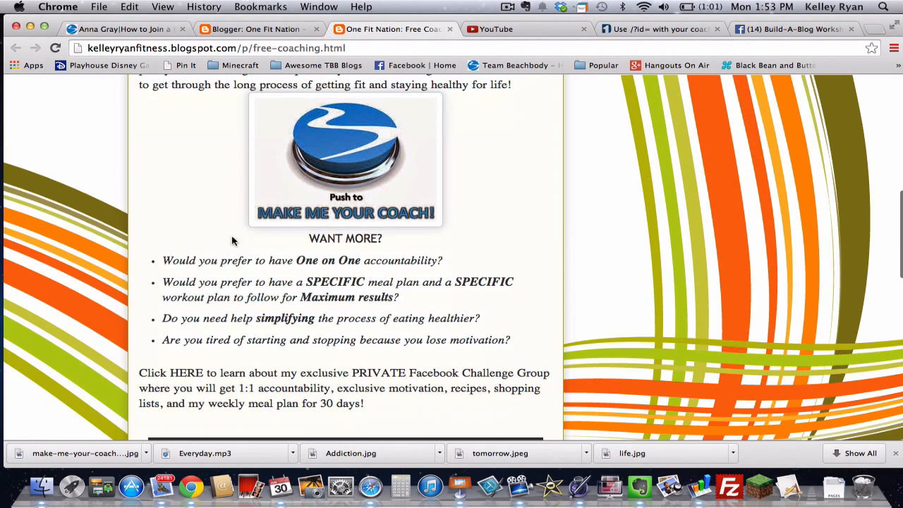
pyautogui.scroll(-10, 208, 237)
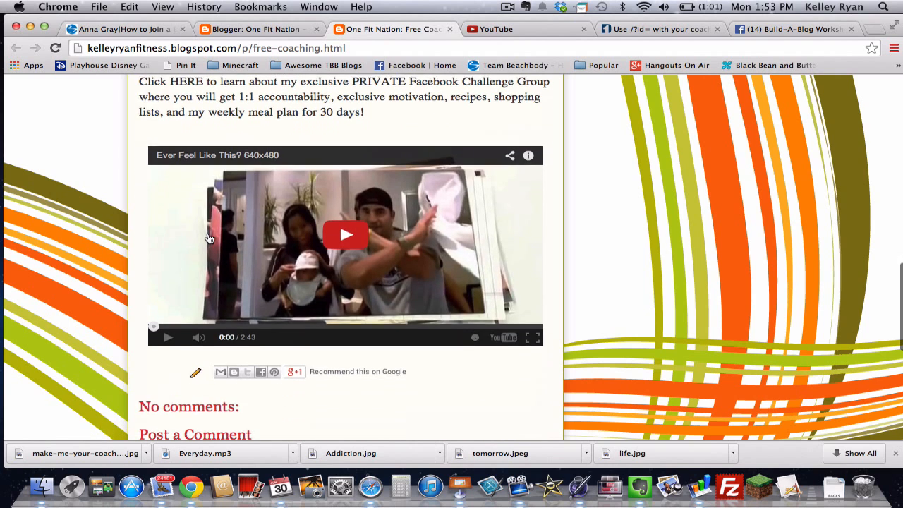
pyautogui.scroll(9, 209, 237)
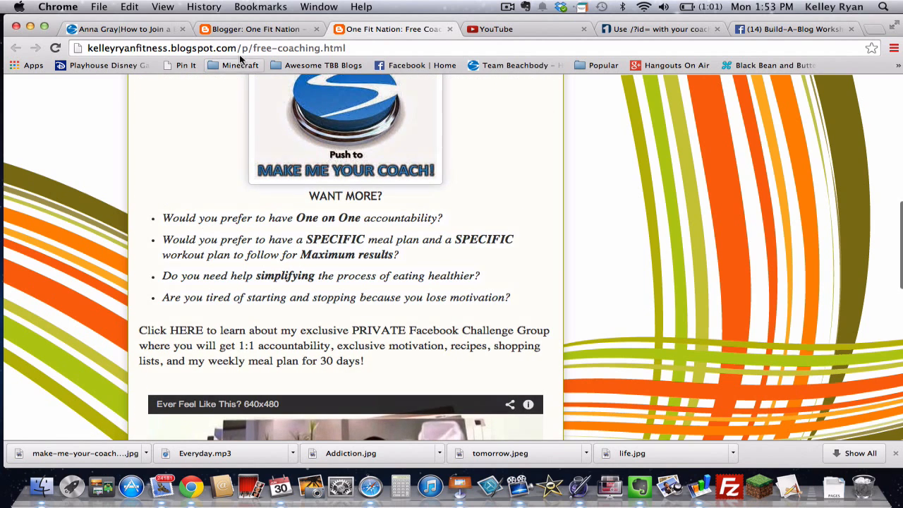
# Step: Open Free Coaching 1 for editing and copy the Facebook group's coaching post text
pyautogui.click(256, 29)
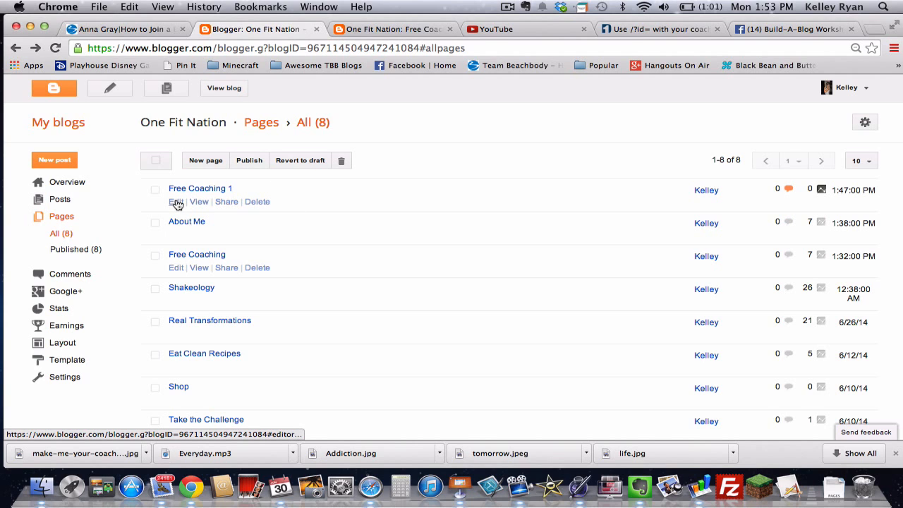
pyautogui.click(176, 202)
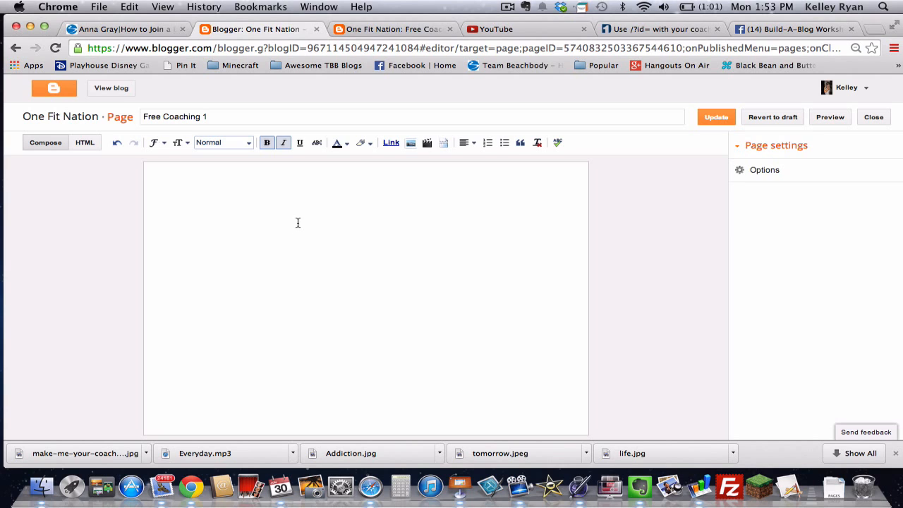
pyautogui.click(762, 32)
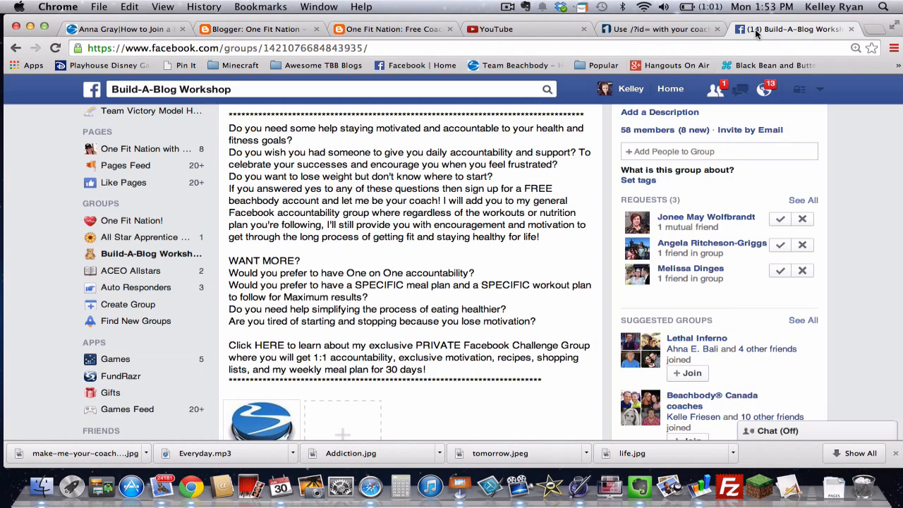
pyautogui.moveTo(431, 369); pyautogui.dragTo(216, 130)
pyautogui.press('super+c')
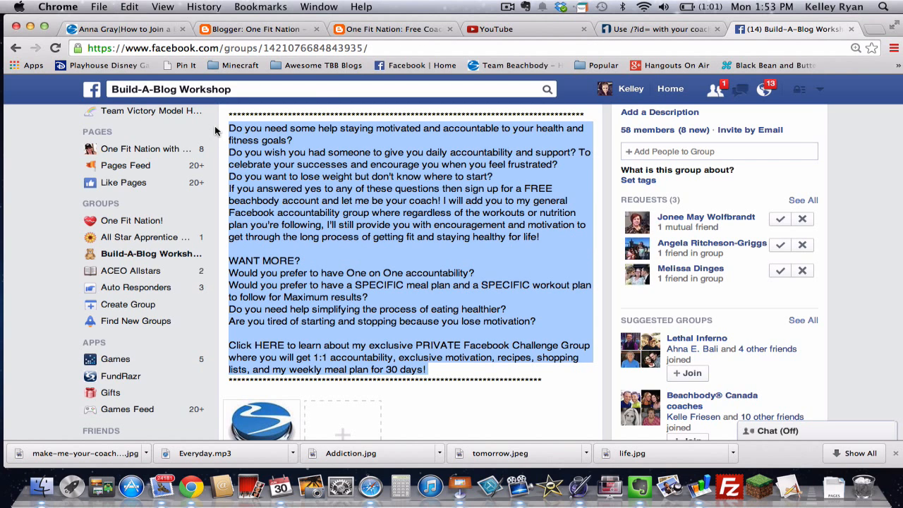
# Step: Paste the copied Facebook coaching text into the empty Free Coaching 1 page body
pyautogui.click(281, 29)
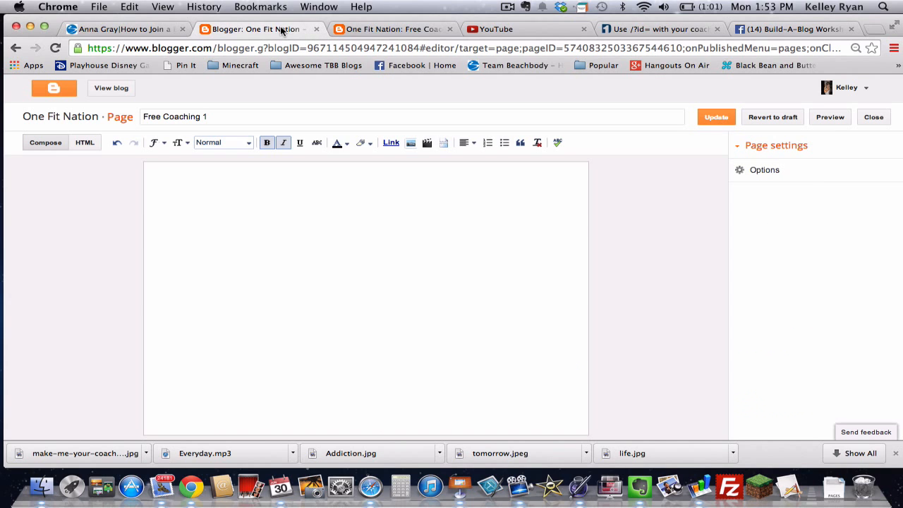
pyautogui.click(299, 190)
pyautogui.press('super+v')
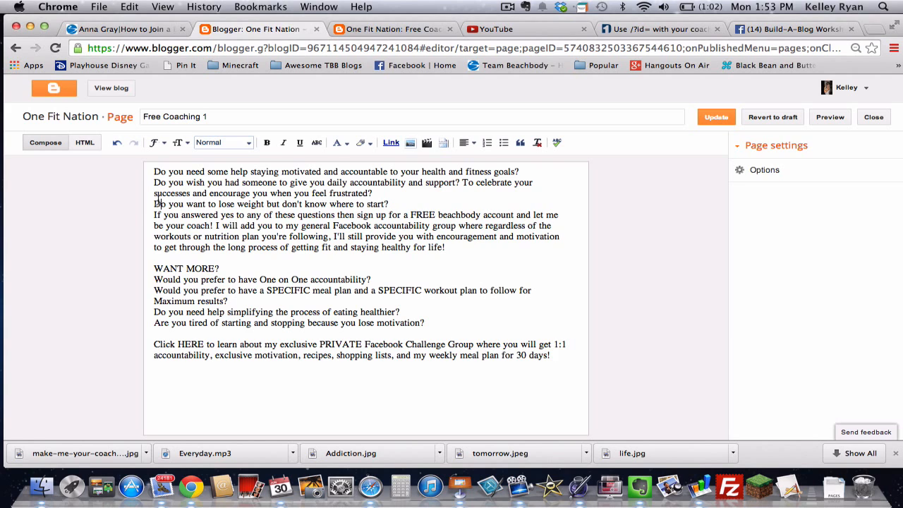
pyautogui.moveTo(158, 203); pyautogui.dragTo(155, 171)
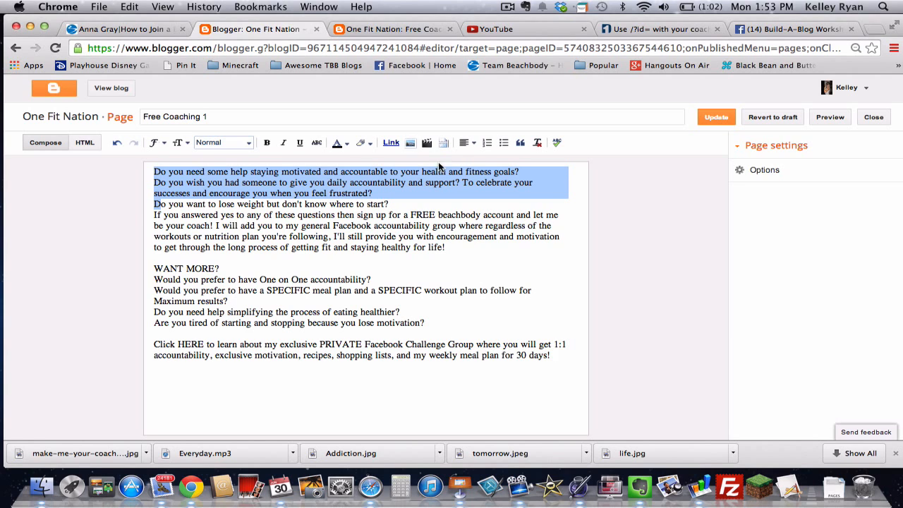
# Step: Make the three opening questions a bulleted list in bold italic
pyautogui.click(503, 144)
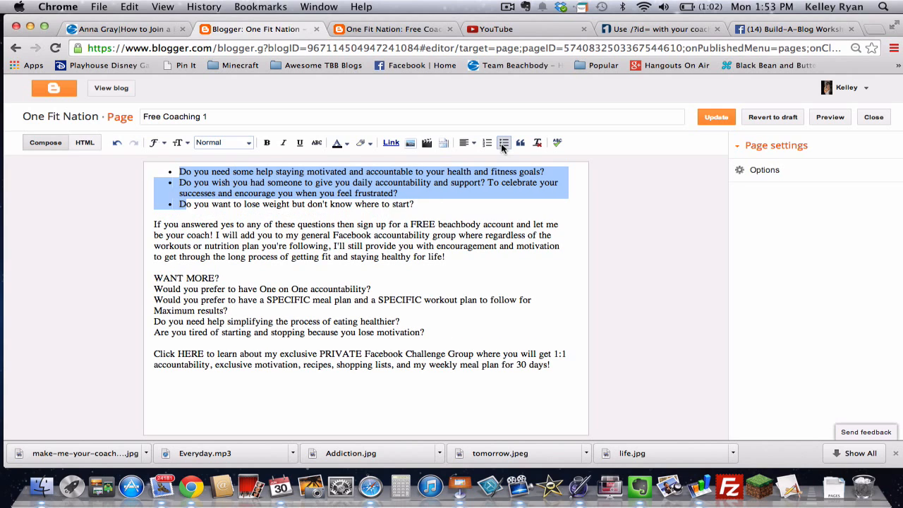
pyautogui.click(439, 257)
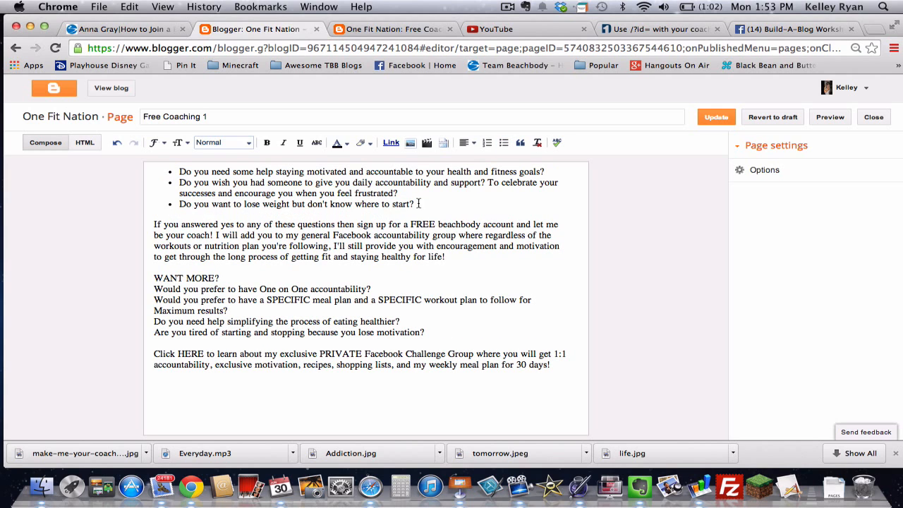
pyautogui.moveTo(415, 204); pyautogui.dragTo(176, 172)
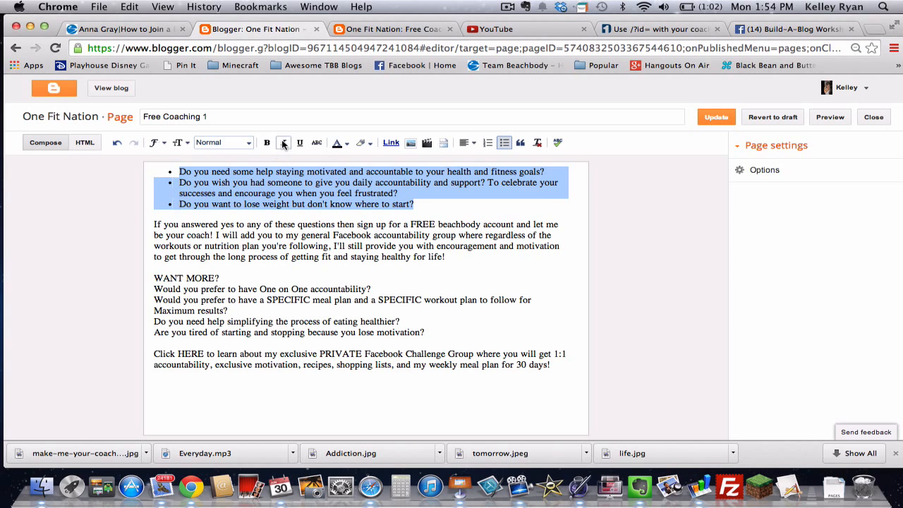
pyautogui.click(283, 143)
pyautogui.click(268, 143)
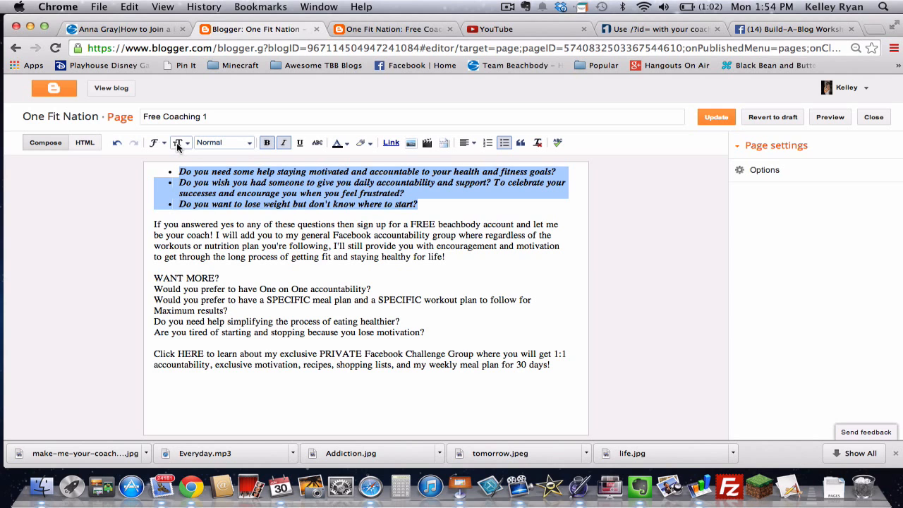
pyautogui.click(332, 229)
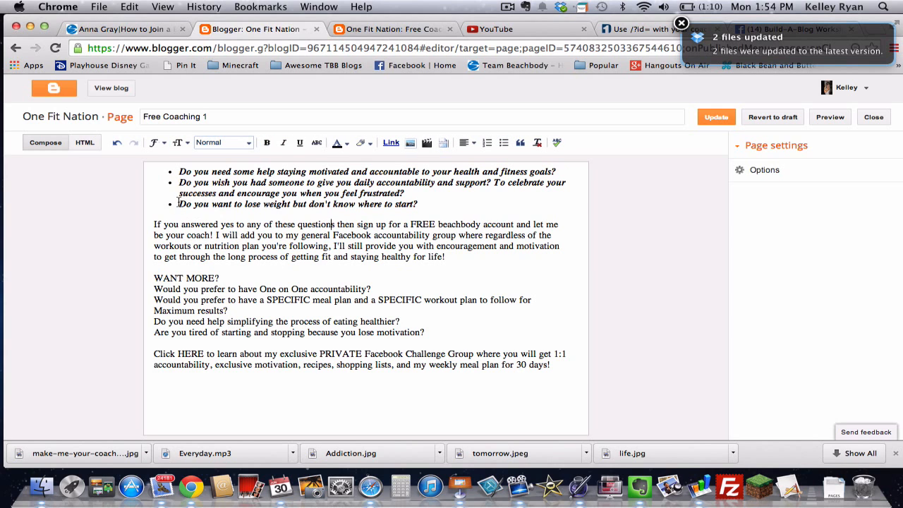
# Step: Set the bulleted questions' font to Trebuchet
pyautogui.moveTo(419, 205); pyautogui.dragTo(180, 171)
pyautogui.click(153, 143)
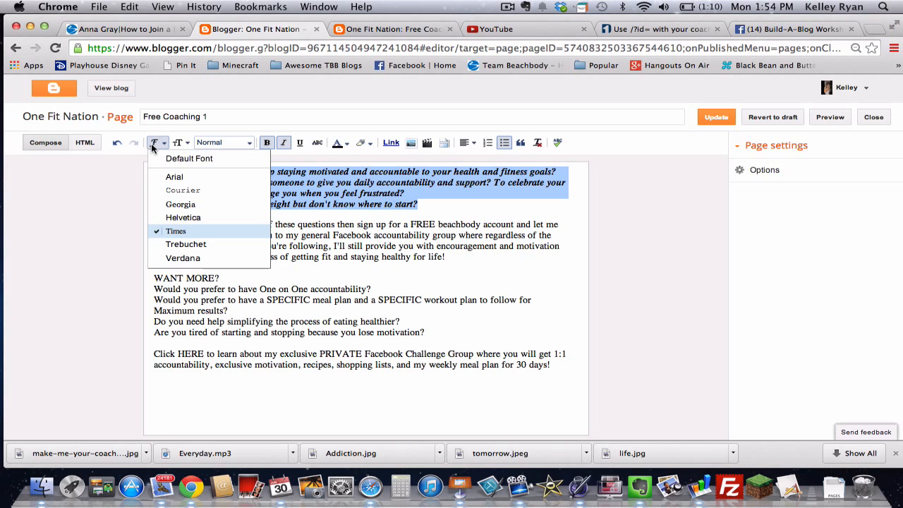
pyautogui.click(177, 243)
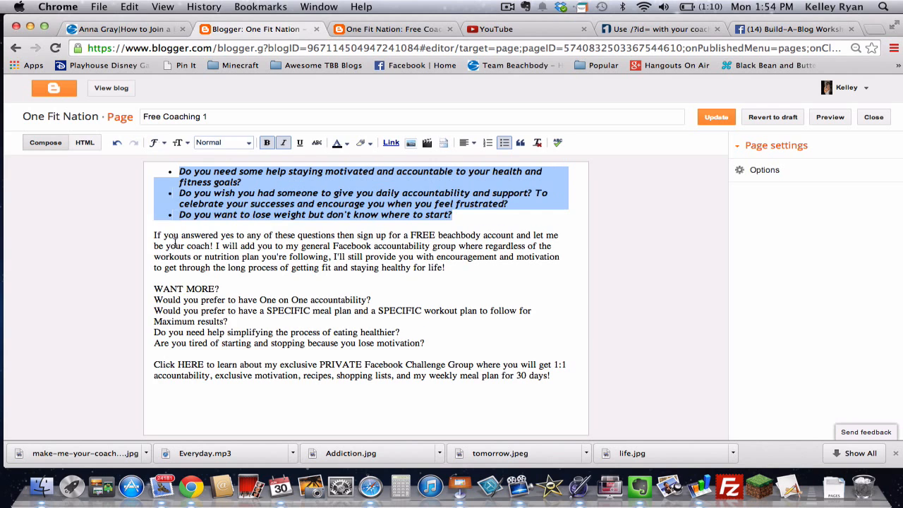
pyautogui.click(154, 143)
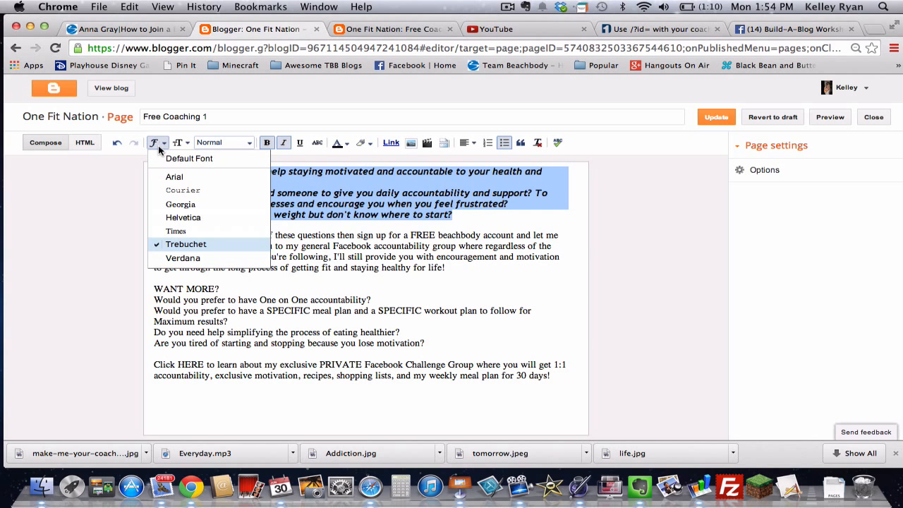
pyautogui.click(176, 230)
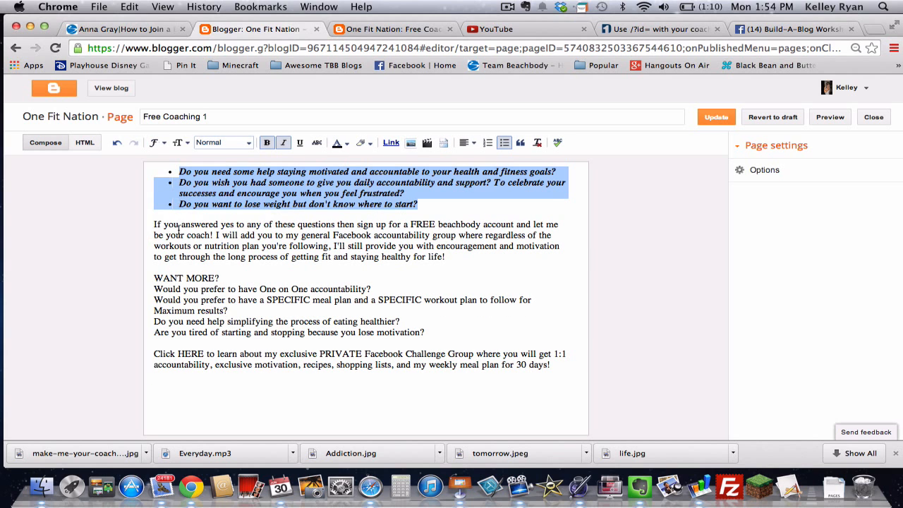
pyautogui.click(156, 144)
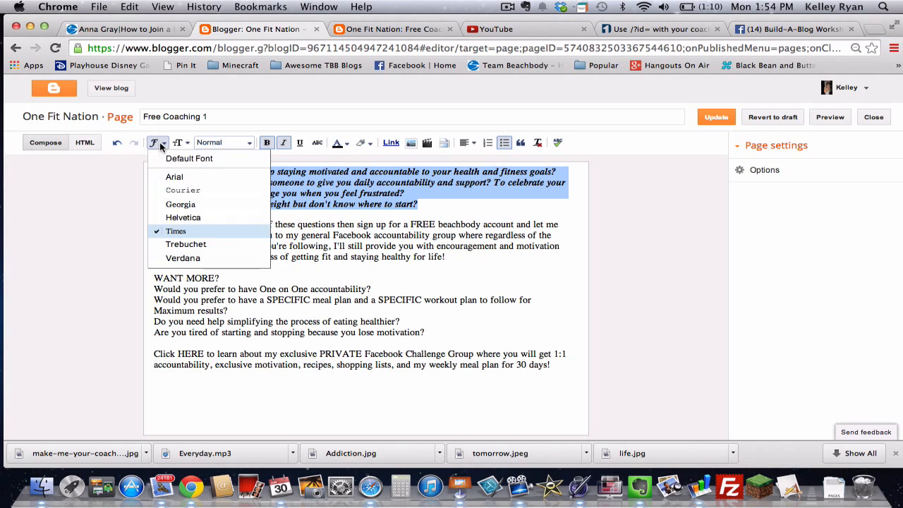
pyautogui.click(178, 245)
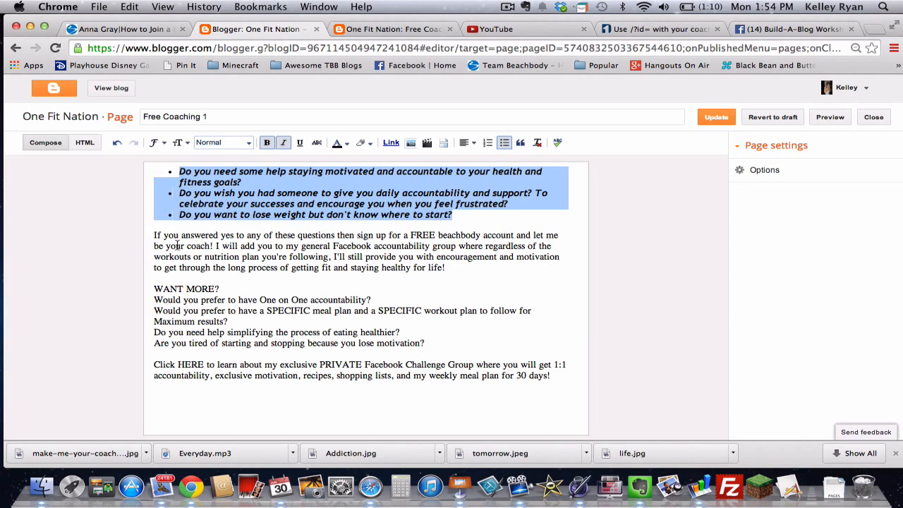
pyautogui.click(302, 244)
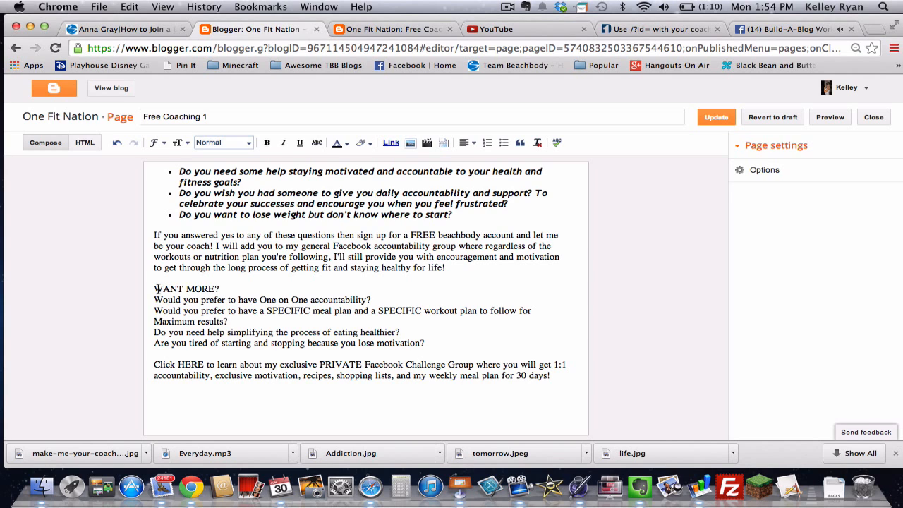
# Step: Make the word 'yes' bold, italic and underlined, and centre the WANT MORE? line
pyautogui.doubleClick(227, 235)
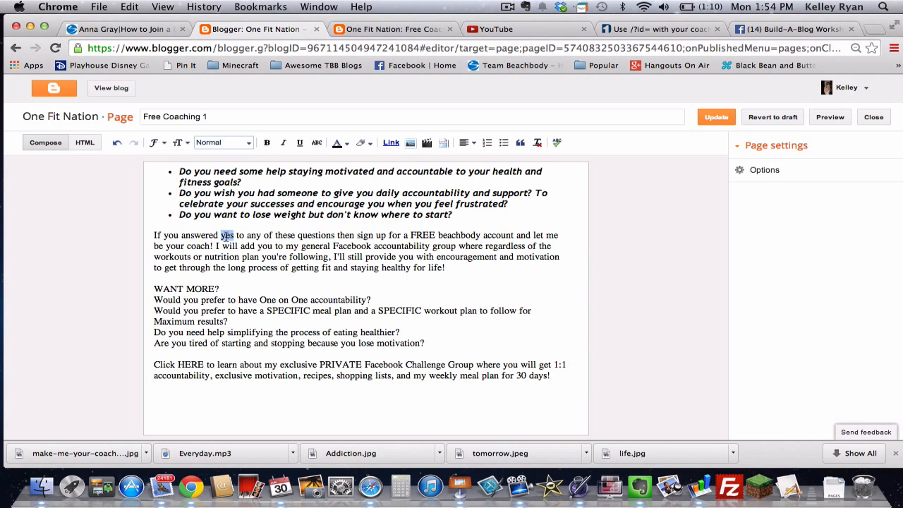
pyautogui.click(300, 143)
pyautogui.click(283, 143)
pyautogui.click(268, 143)
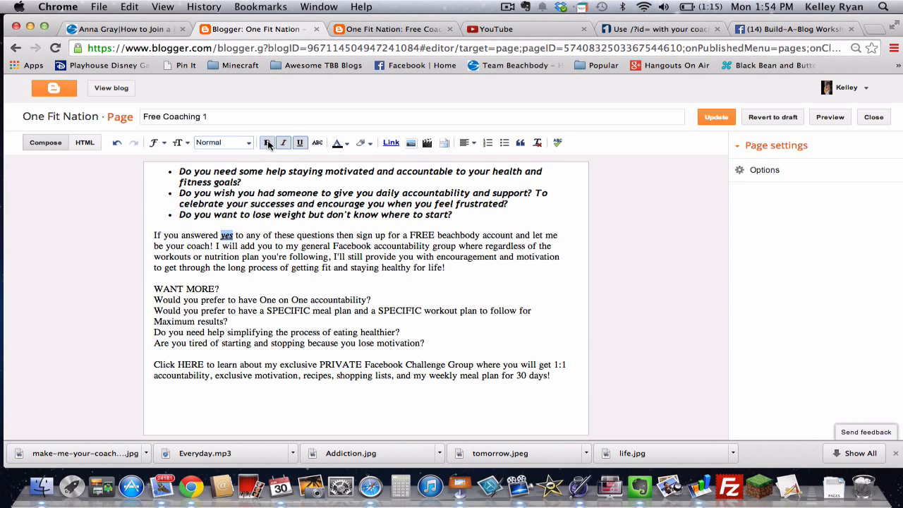
pyautogui.click(166, 286)
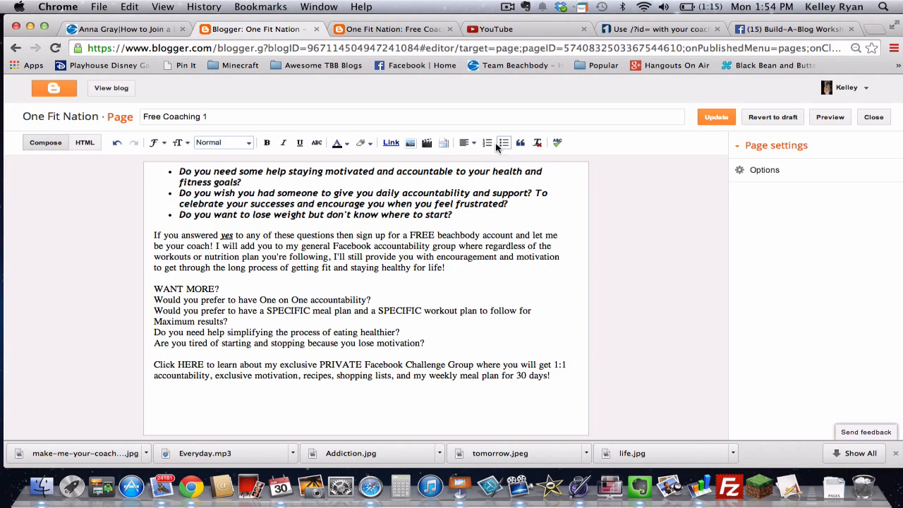
pyautogui.click(471, 145)
pyautogui.click(474, 174)
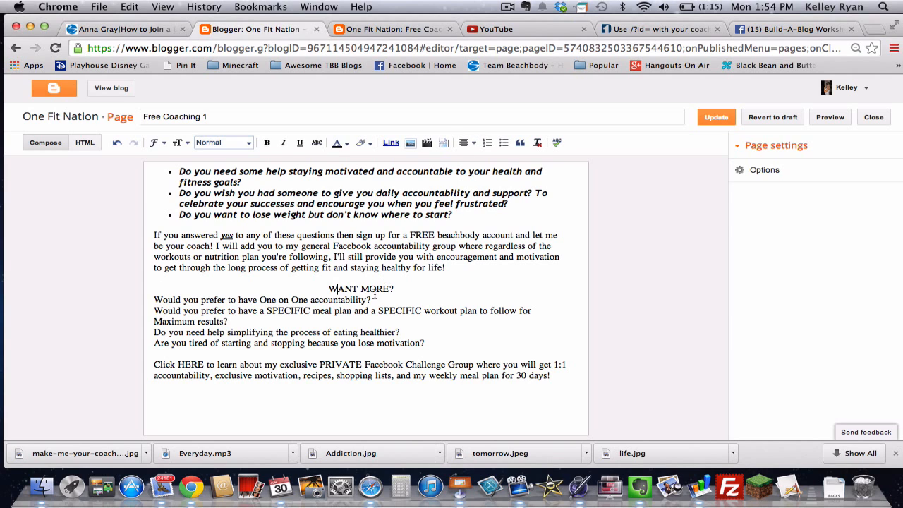
# Step: Set the WANT MORE? heading's font size to Large
pyautogui.moveTo(399, 288); pyautogui.dragTo(328, 290)
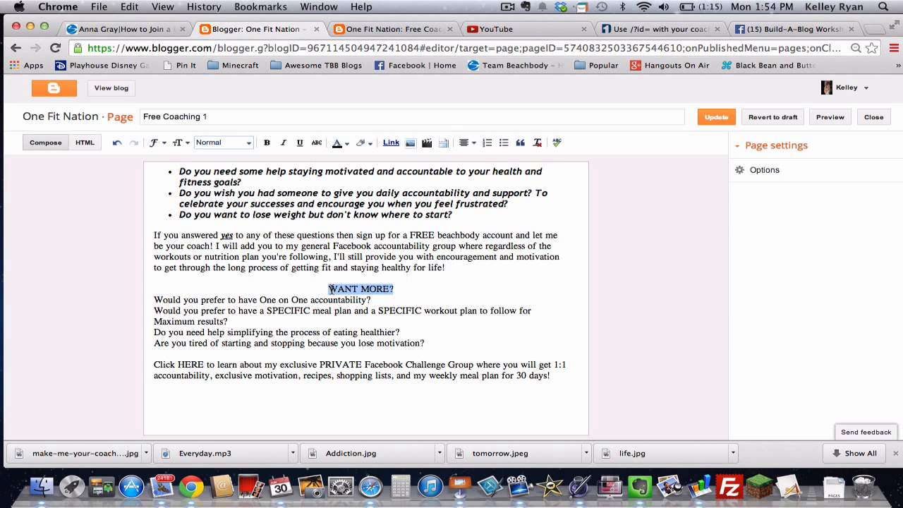
pyautogui.click(243, 144)
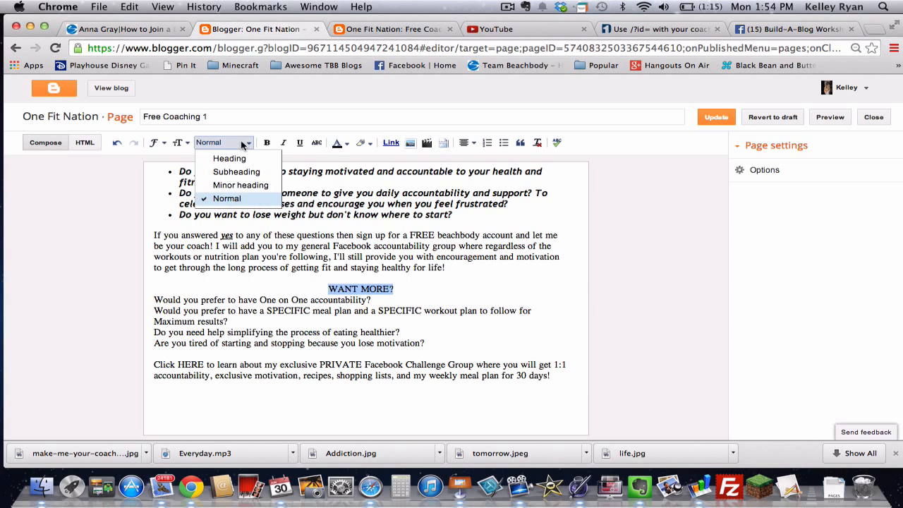
pyautogui.click(181, 143)
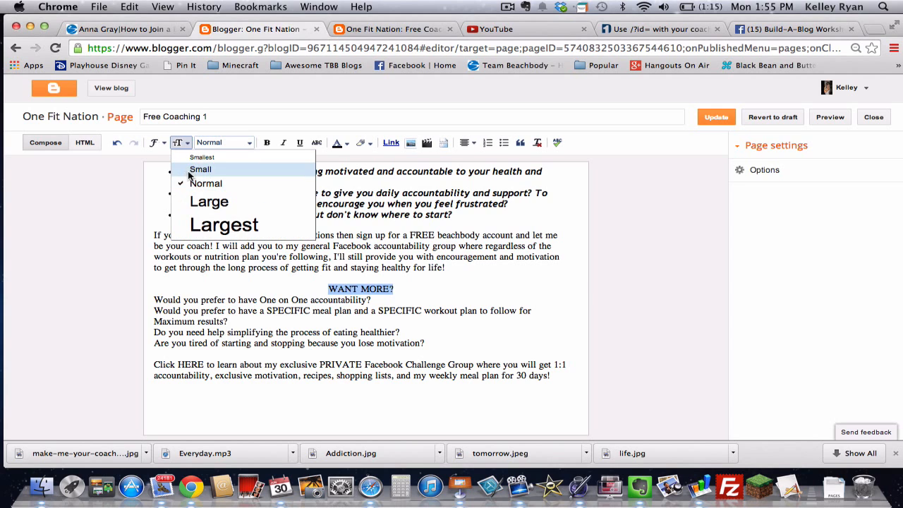
pyautogui.click(201, 201)
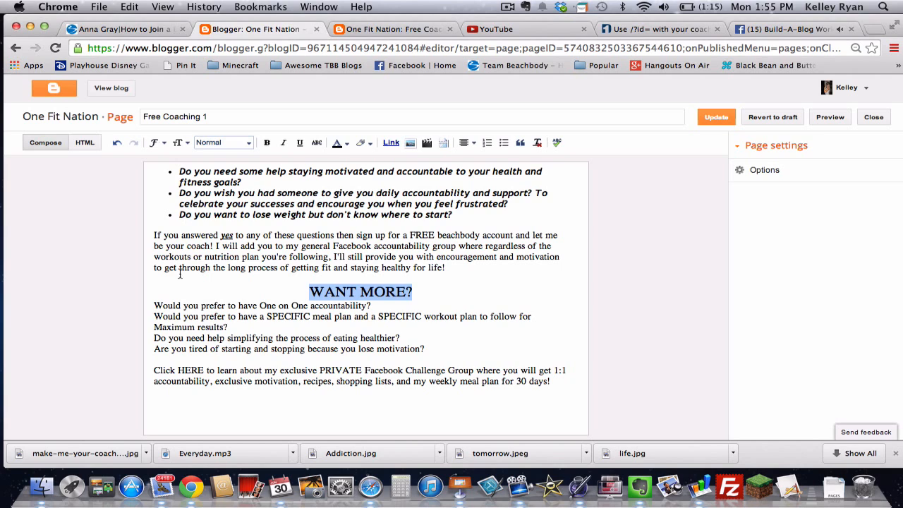
pyautogui.click(159, 351)
pyautogui.moveTo(158, 350); pyautogui.dragTo(151, 308)
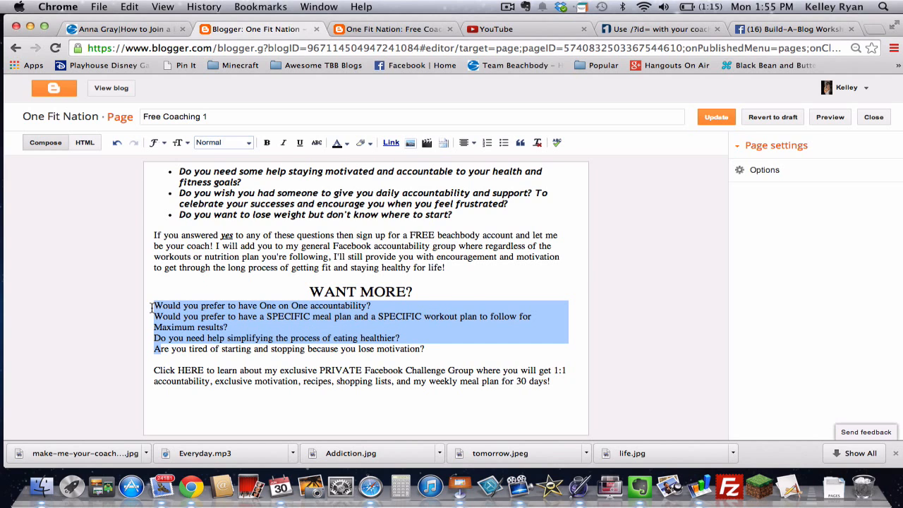
# Step: Bullet the four WANT MORE? questions and bold 'One on One' and the first 'SPECIFIC'
pyautogui.click(500, 144)
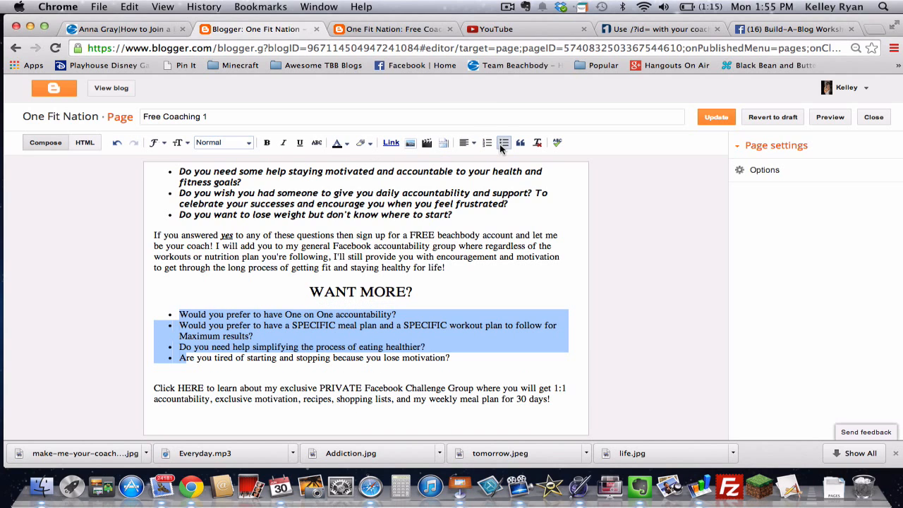
pyautogui.click(365, 332)
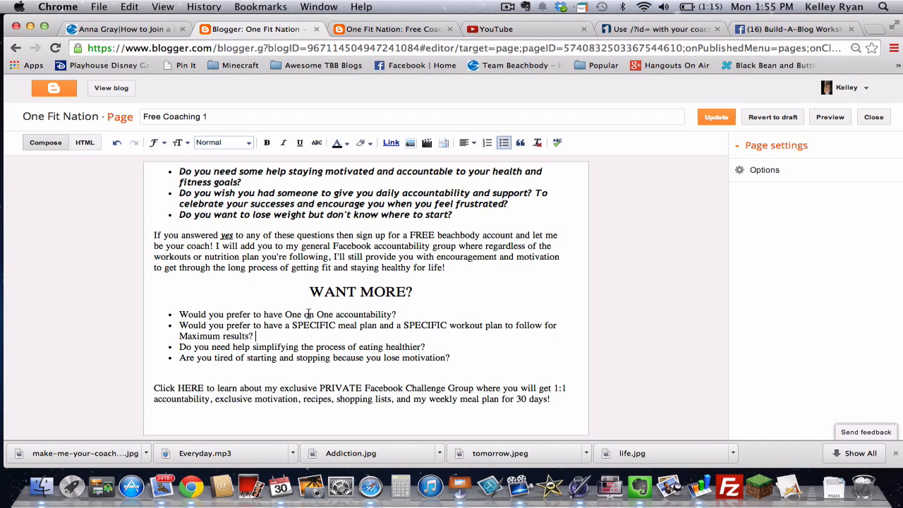
pyautogui.moveTo(333, 314); pyautogui.dragTo(285, 315)
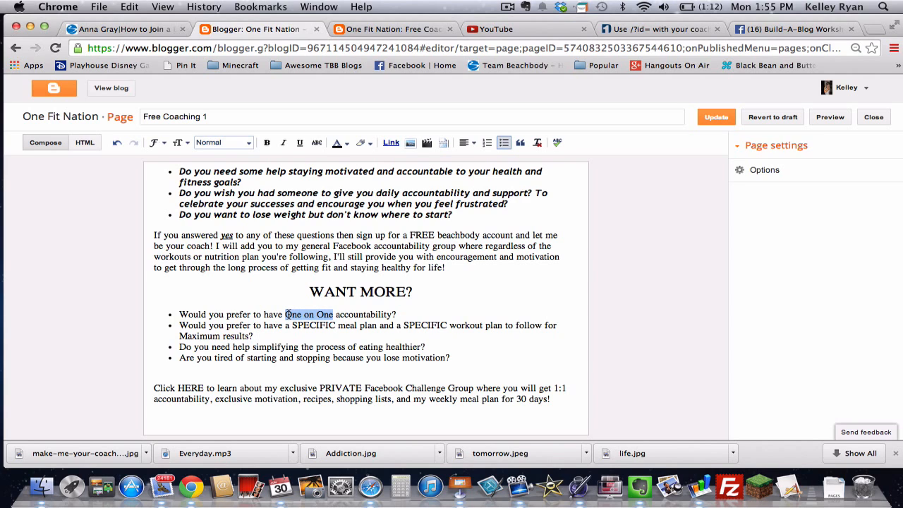
pyautogui.click(266, 142)
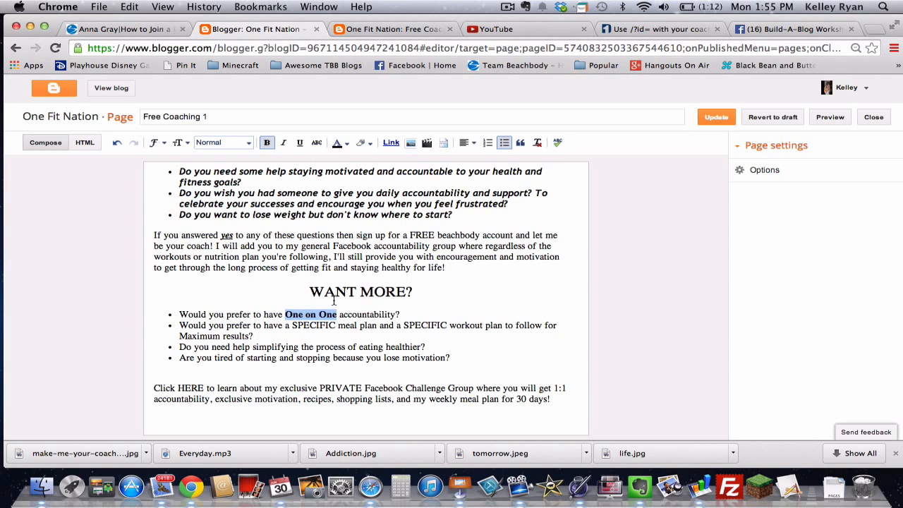
pyautogui.doubleClick(321, 325)
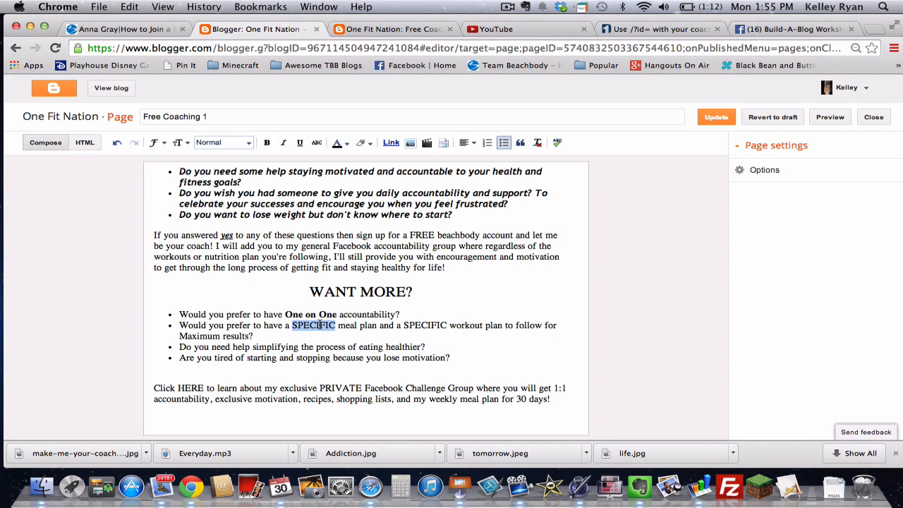
pyautogui.click(266, 142)
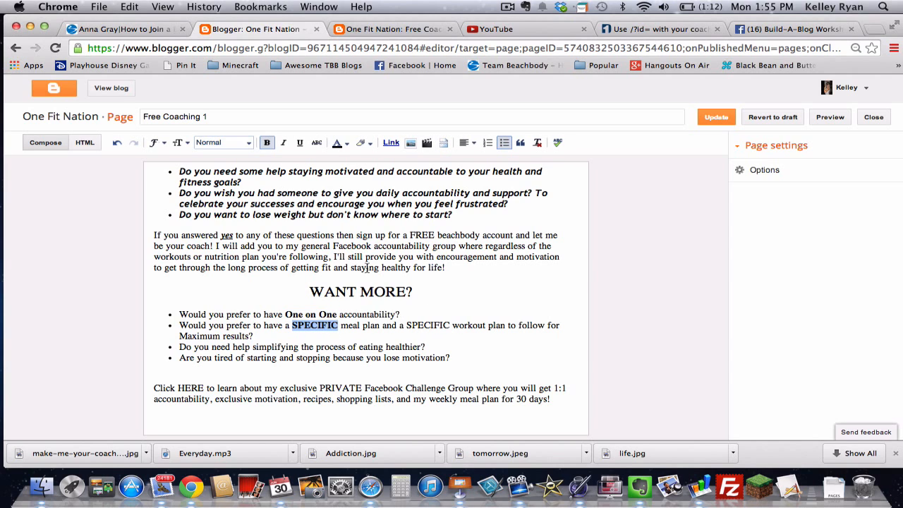
# Step: Bold the second 'SPECIFIC', 'simplifying', 'Maximum results' and 'HERE'
pyautogui.doubleClick(432, 326)
pyautogui.click(266, 142)
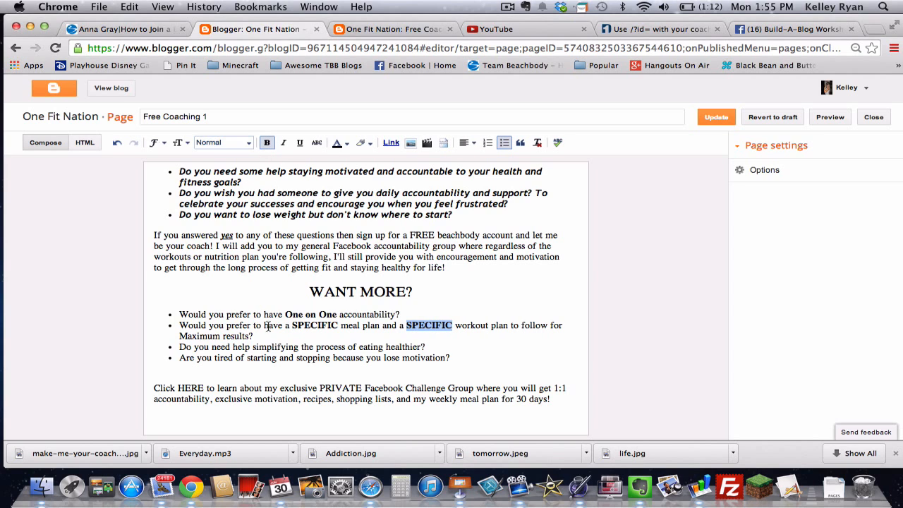
pyautogui.doubleClick(280, 347)
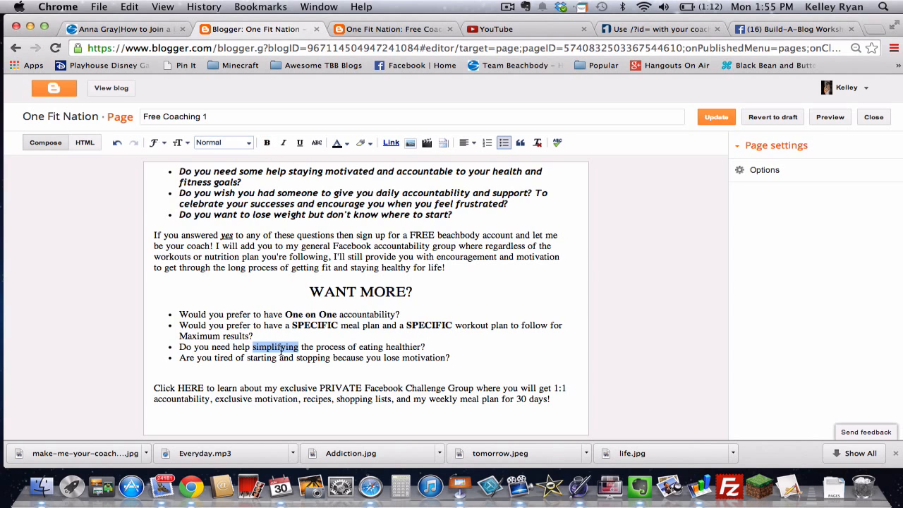
pyautogui.click(266, 143)
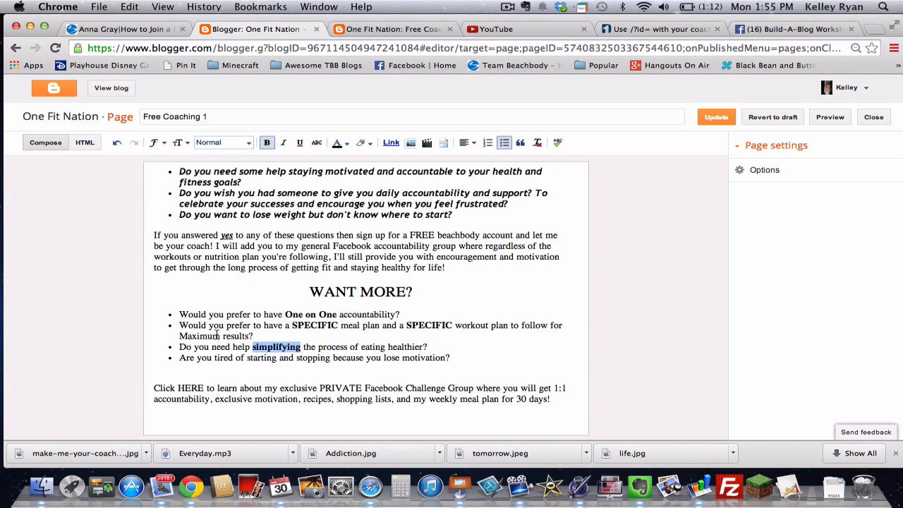
pyautogui.moveTo(250, 335); pyautogui.dragTo(179, 336)
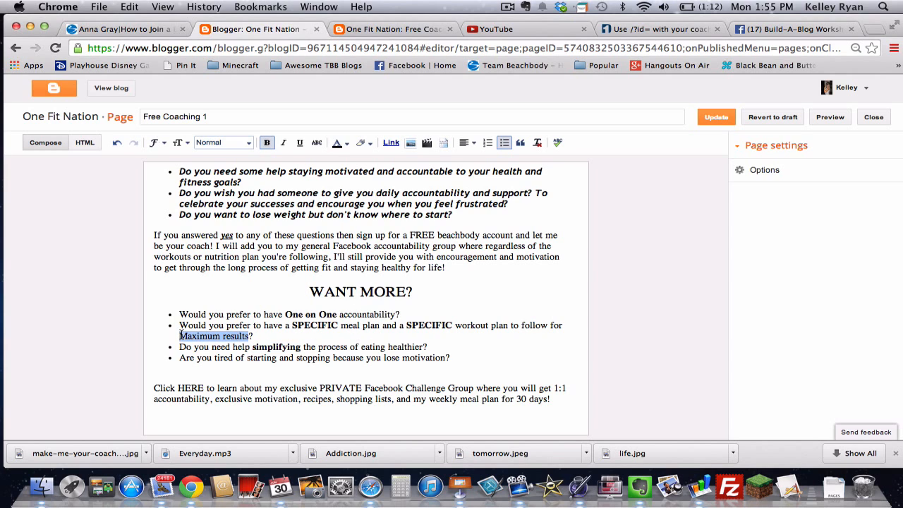
pyautogui.click(267, 142)
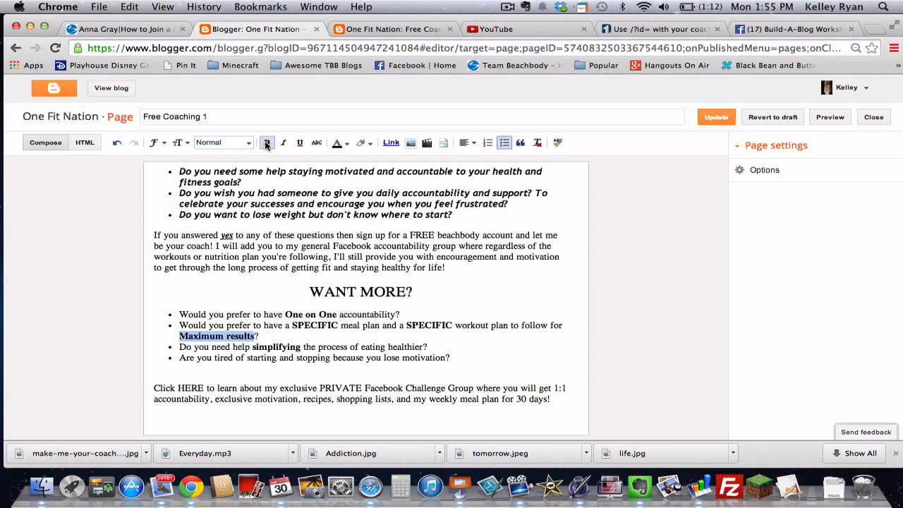
pyautogui.click(405, 347)
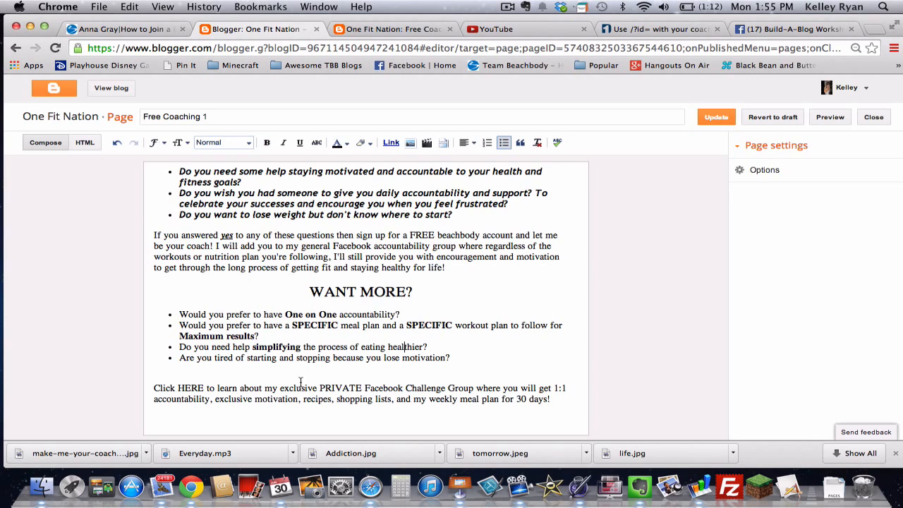
pyautogui.doubleClick(192, 388)
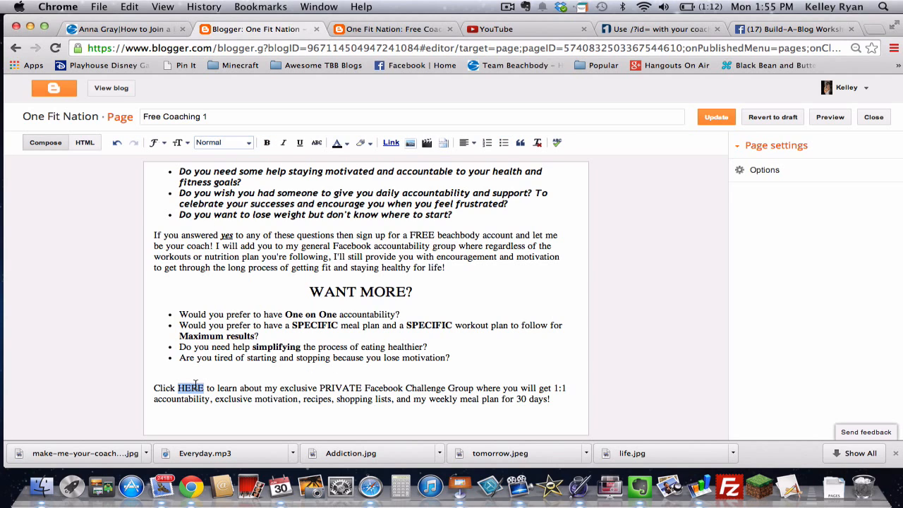
pyautogui.click(266, 144)
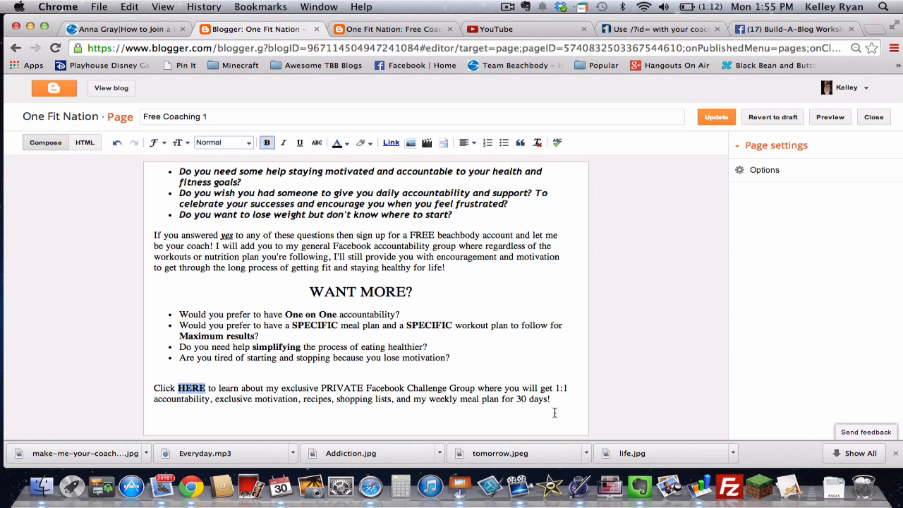
# Step: Try Verdana and Georgia on all the page text, settling on Trebuchet
pyautogui.moveTo(549, 398); pyautogui.dragTo(169, 167)
pyautogui.click(160, 143)
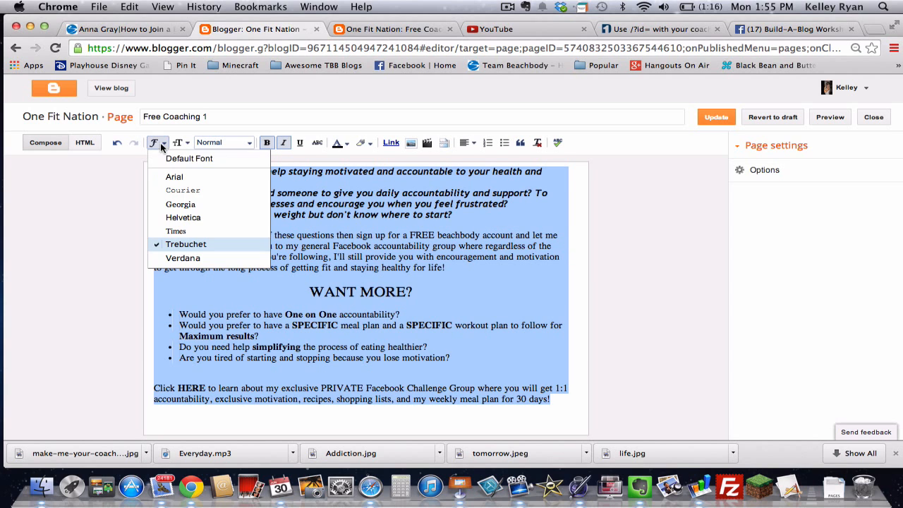
pyautogui.click(192, 258)
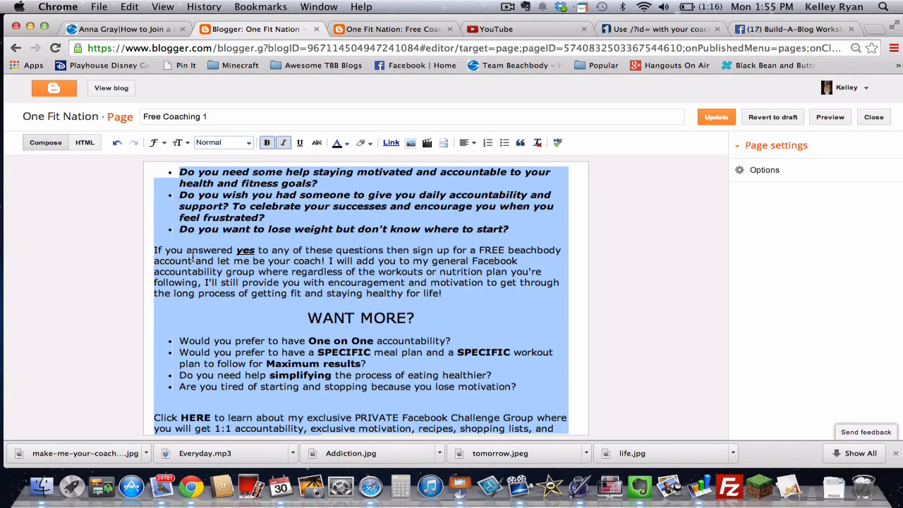
pyautogui.click(158, 144)
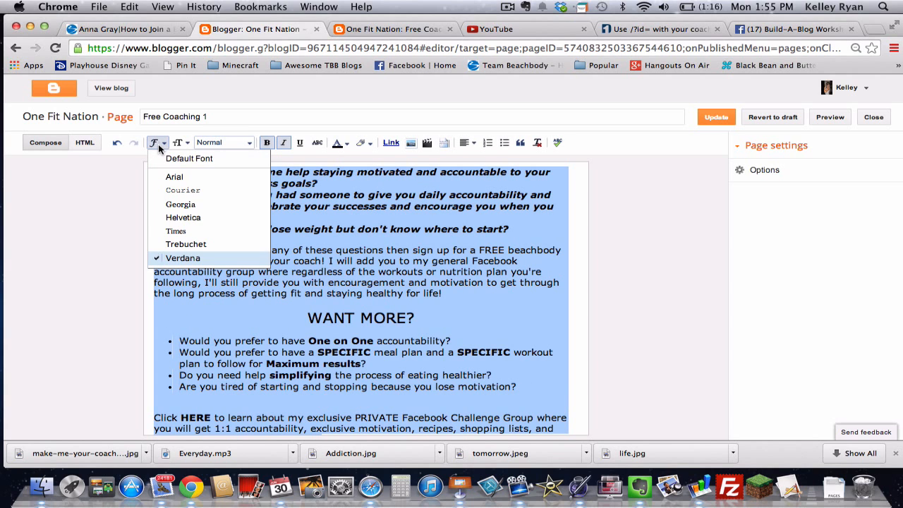
pyautogui.click(180, 205)
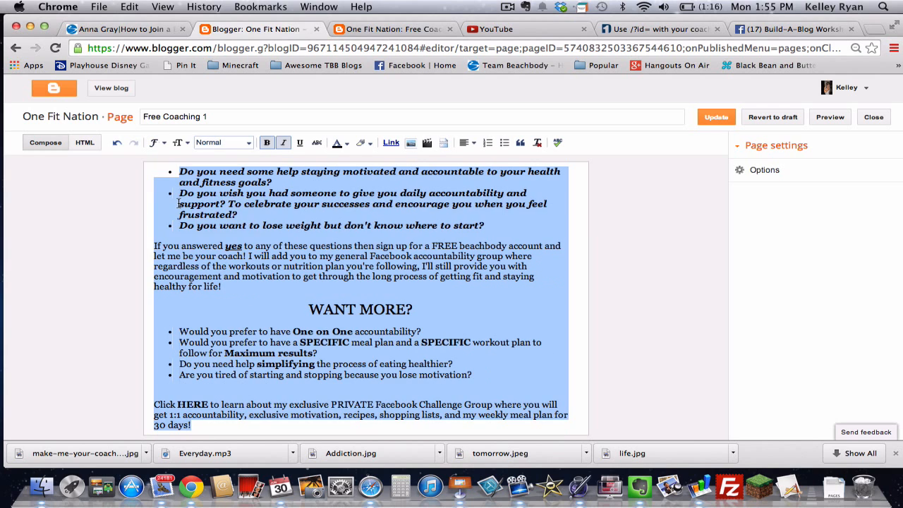
pyautogui.click(162, 146)
pyautogui.click(173, 245)
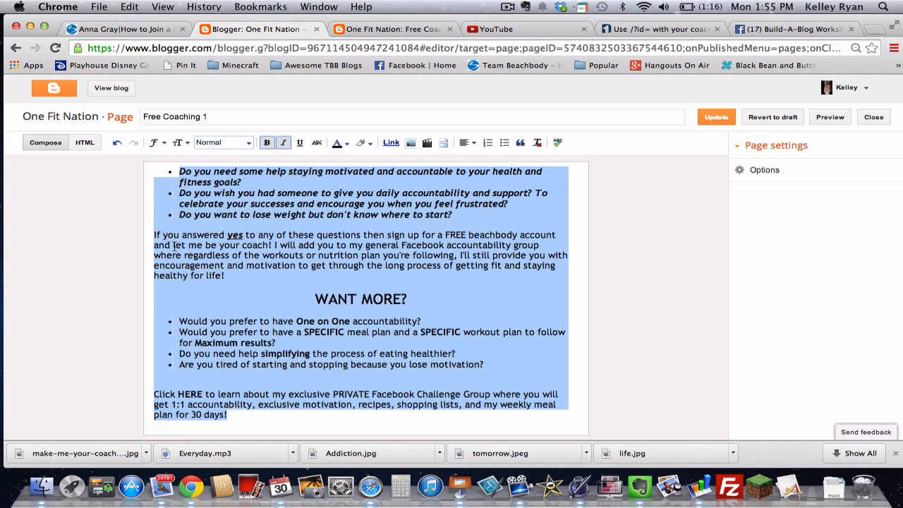
pyautogui.click(344, 273)
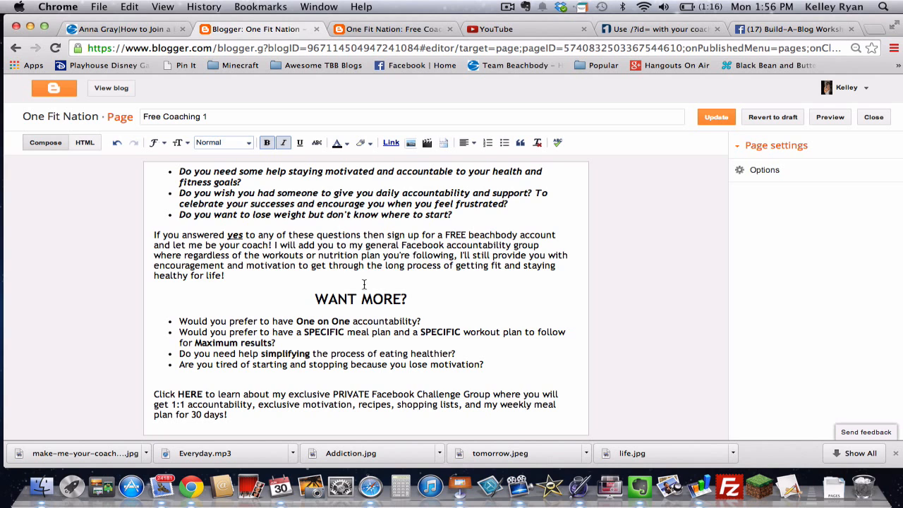
pyautogui.click(762, 29)
pyautogui.scroll(-5, 422, 289)
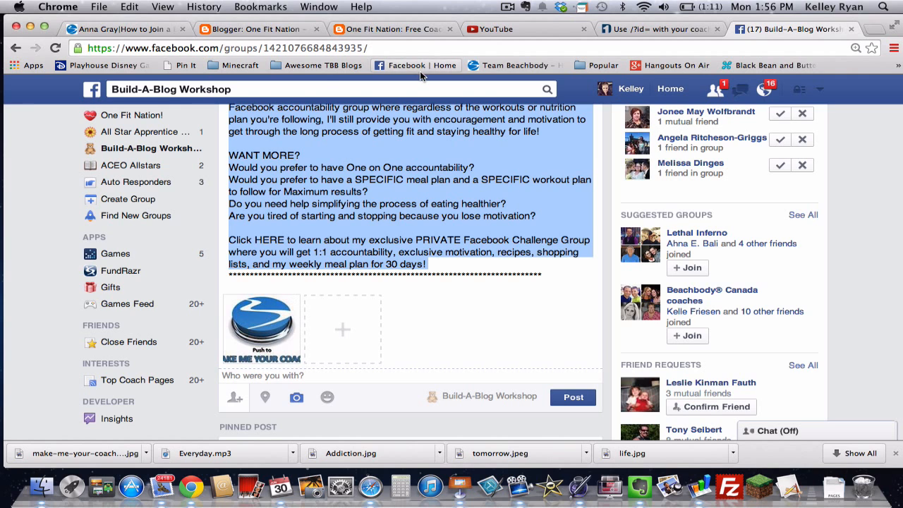
pyautogui.click(279, 30)
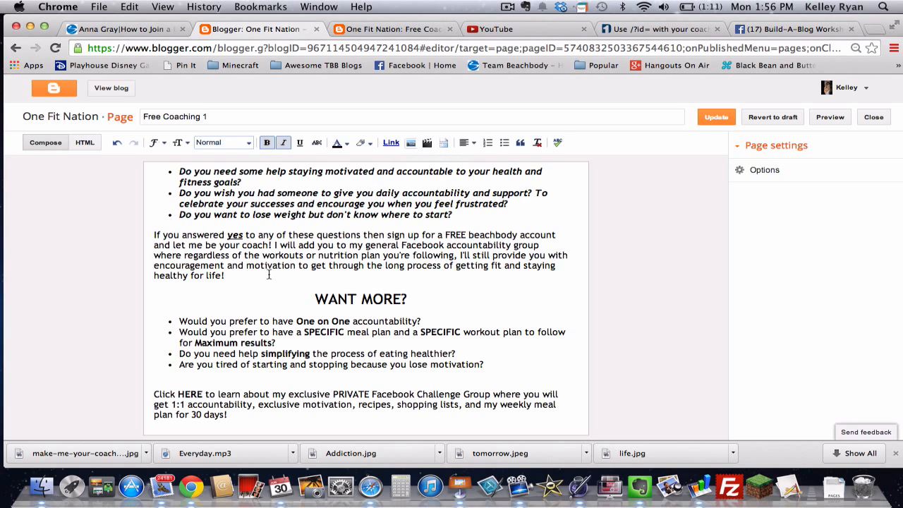
pyautogui.press('Down')
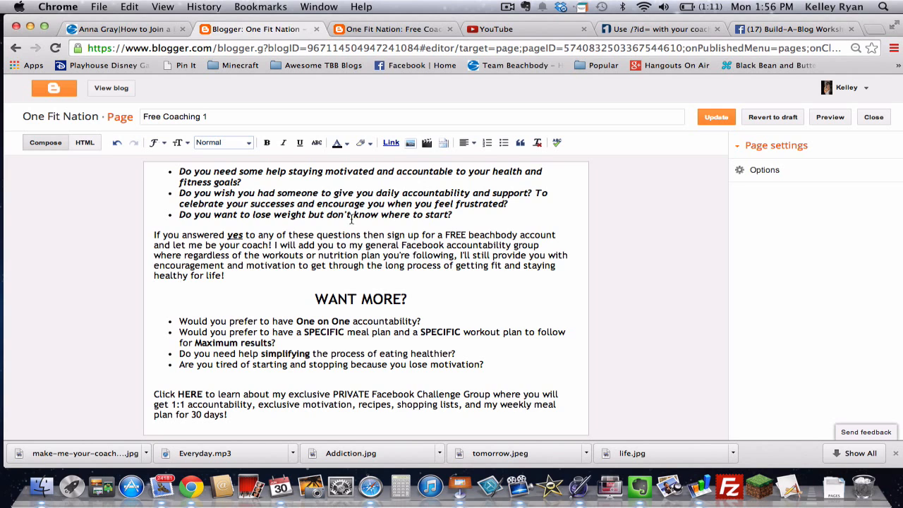
# Step: Insert the uploaded Make Me Your Coach button image into the page
pyautogui.click(409, 144)
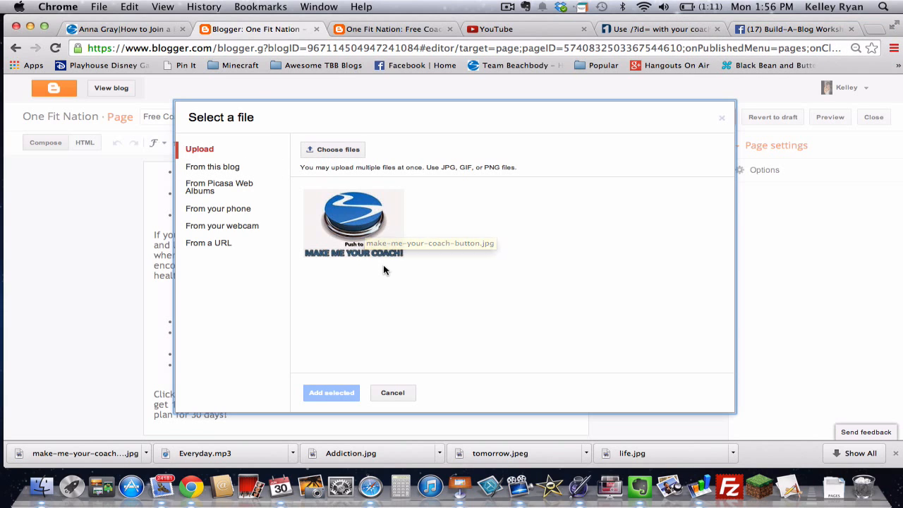
pyautogui.click(378, 223)
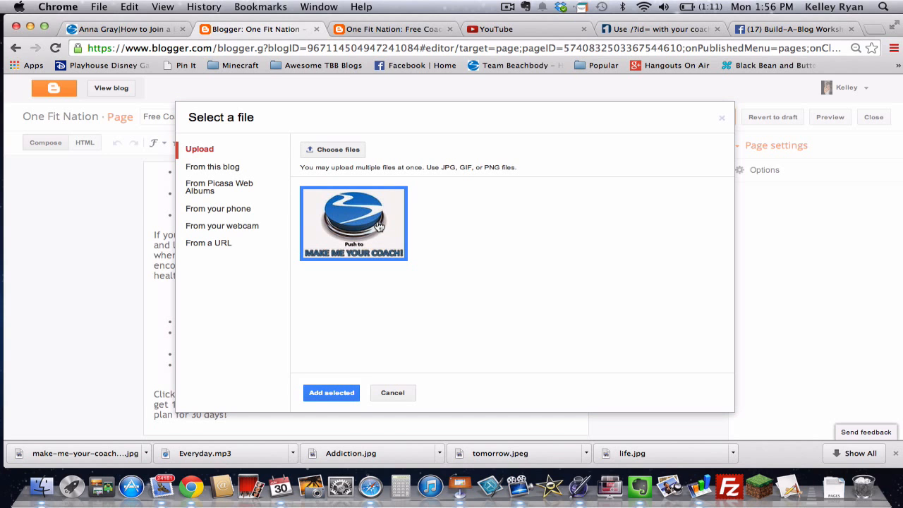
pyautogui.click(330, 392)
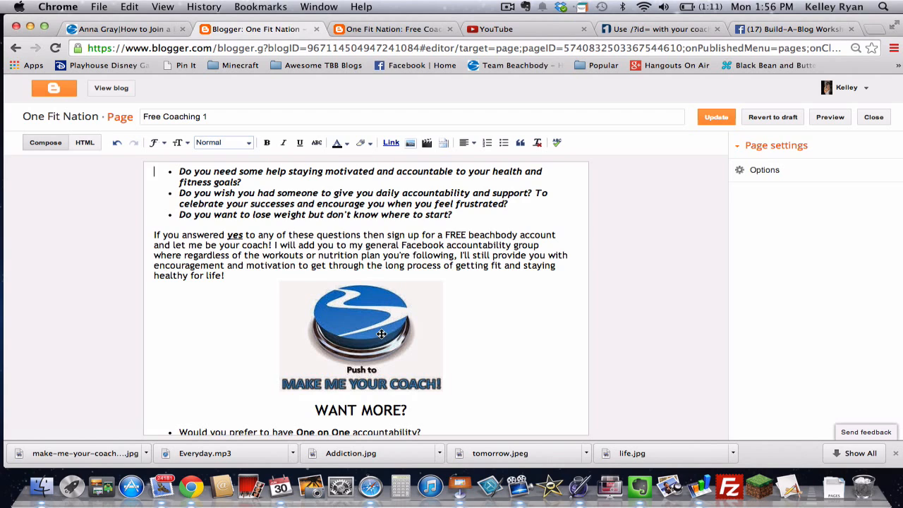
# Step: Centre the Make Me Your Coach image below the intro paragraph
pyautogui.click(274, 335)
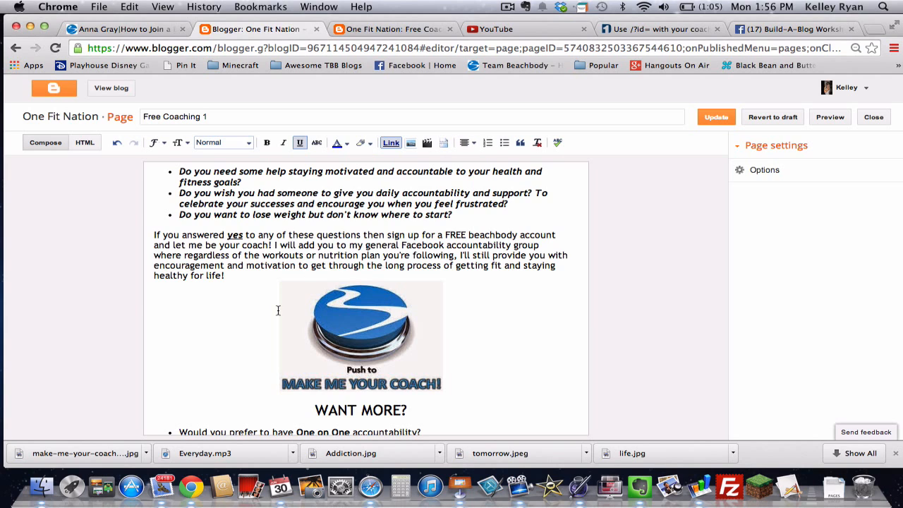
pyautogui.click(408, 321)
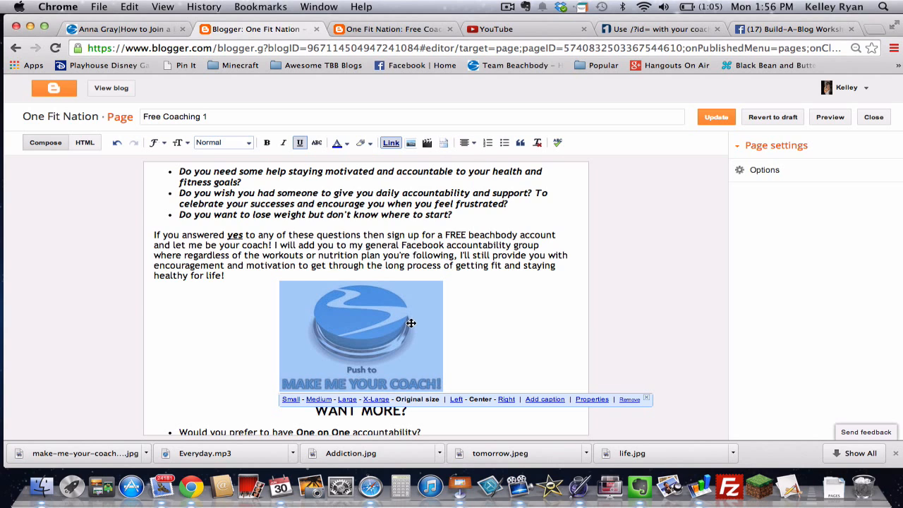
pyautogui.click(471, 144)
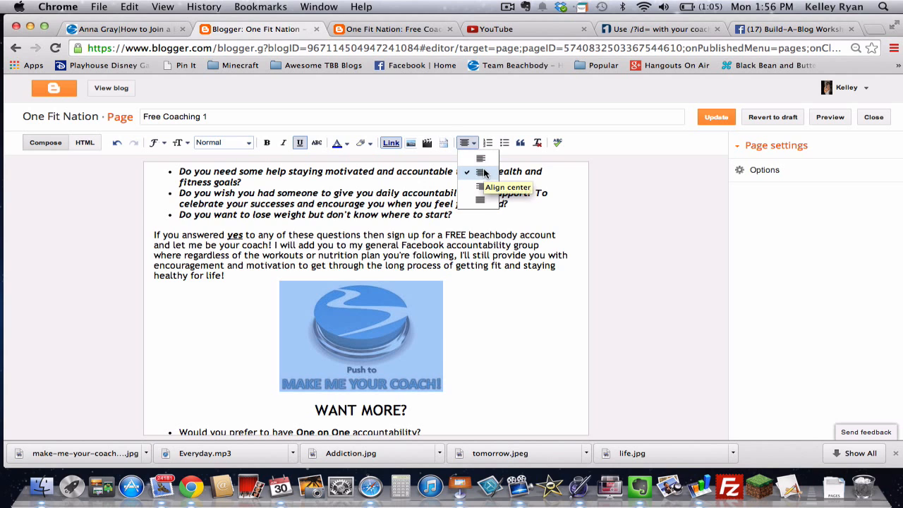
pyautogui.click(479, 274)
pyautogui.scroll(-2, 478, 272)
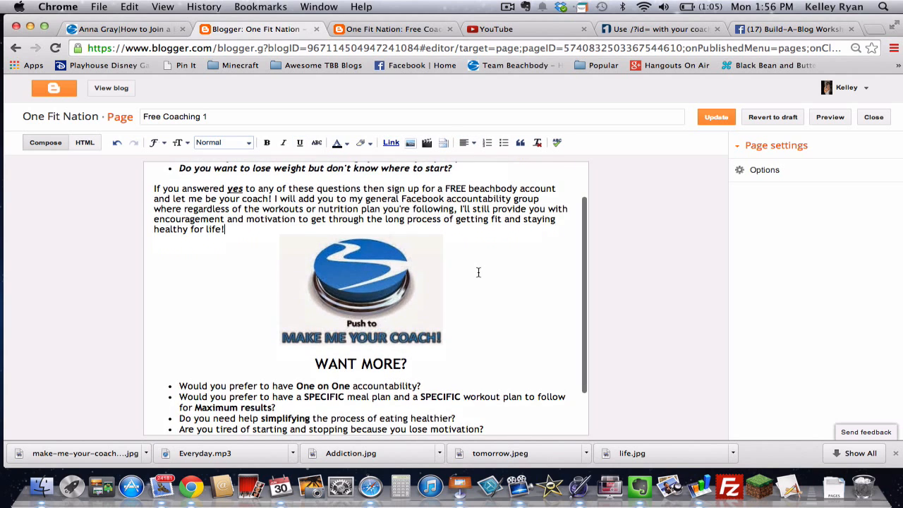
pyautogui.scroll(-3, 393, 288)
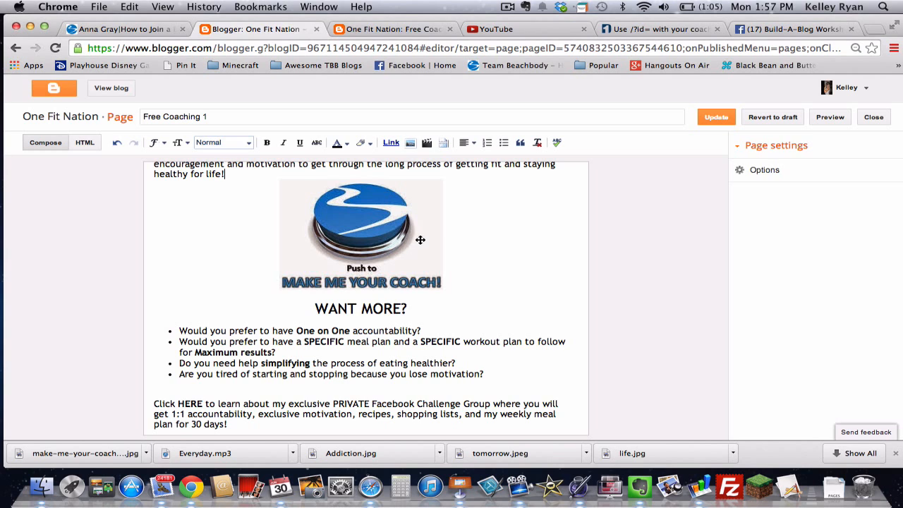
# Step: Replace the sample Coach # and Screen Name in the link generator with your own coach ID and screen name
pyautogui.click(639, 28)
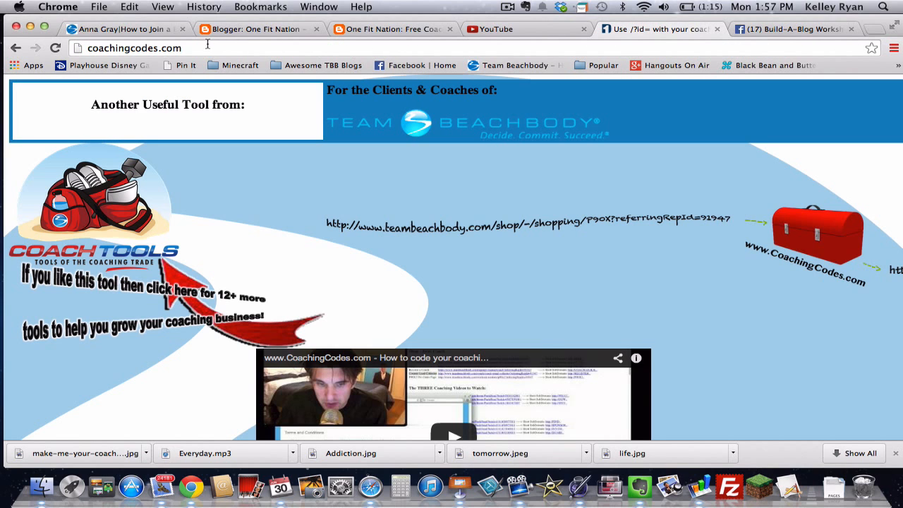
pyautogui.scroll(-10, 6, 320)
pyautogui.scroll(-3, 6, 319)
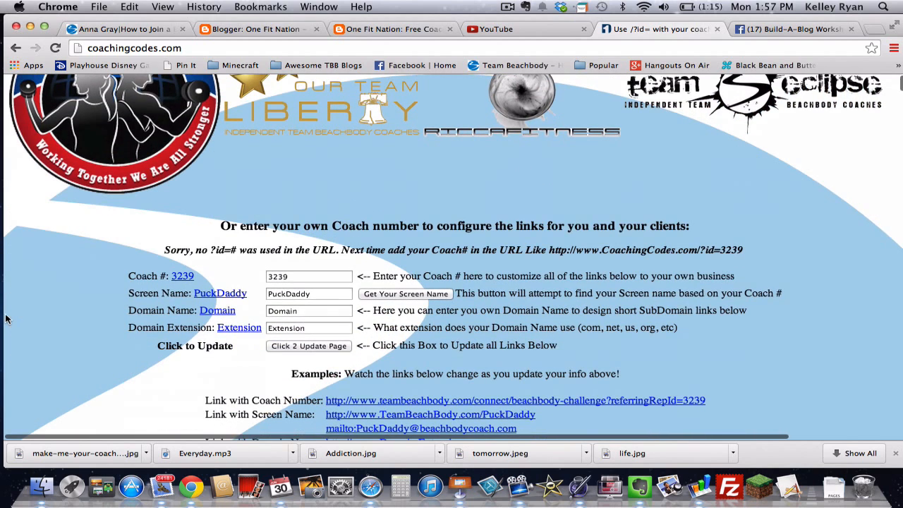
pyautogui.click(285, 276)
pyautogui.press('BackSpace')
pyautogui.press('BackSpace')
pyautogui.press('BackSpace')
pyautogui.press('BackSpace')
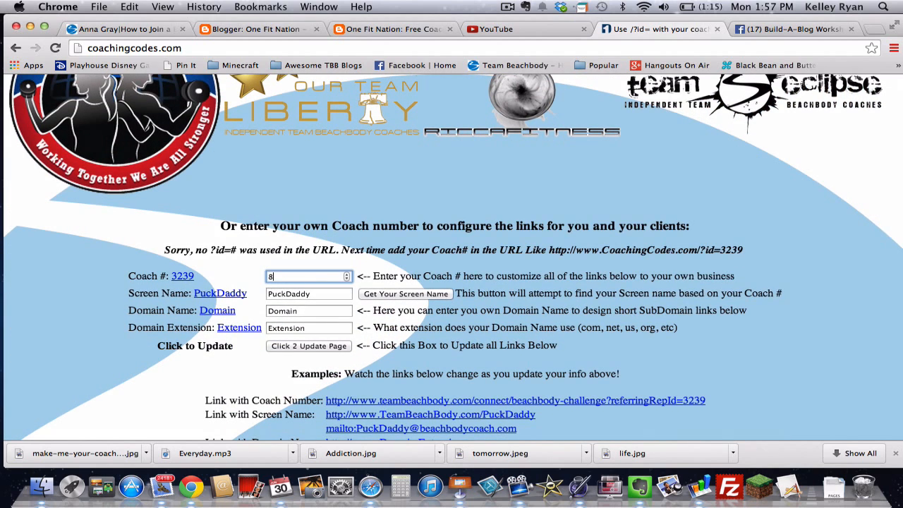
pyautogui.doubleClick(303, 293)
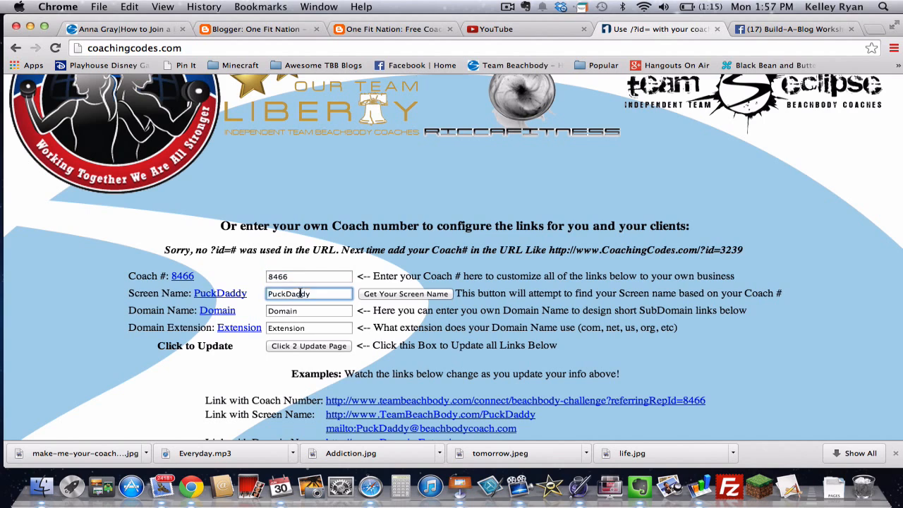
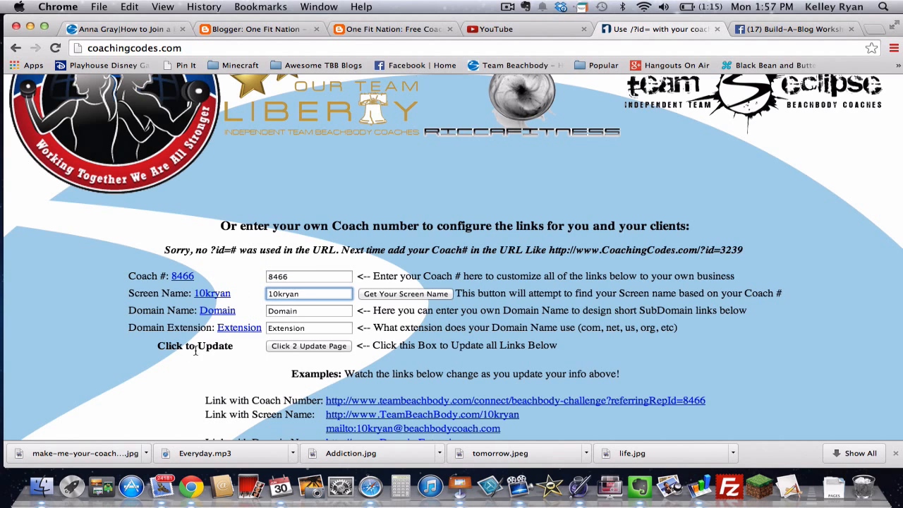
pyautogui.scroll(-3, 179, 361)
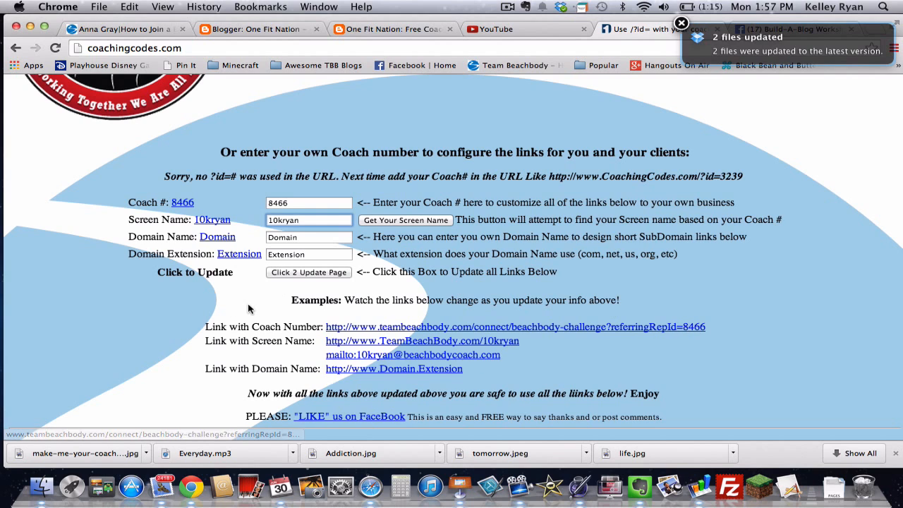
# Step: Copy the Free Membership signup link under Shop - Join - Coach, then return to Blogger
pyautogui.scroll(-3, 130, 321)
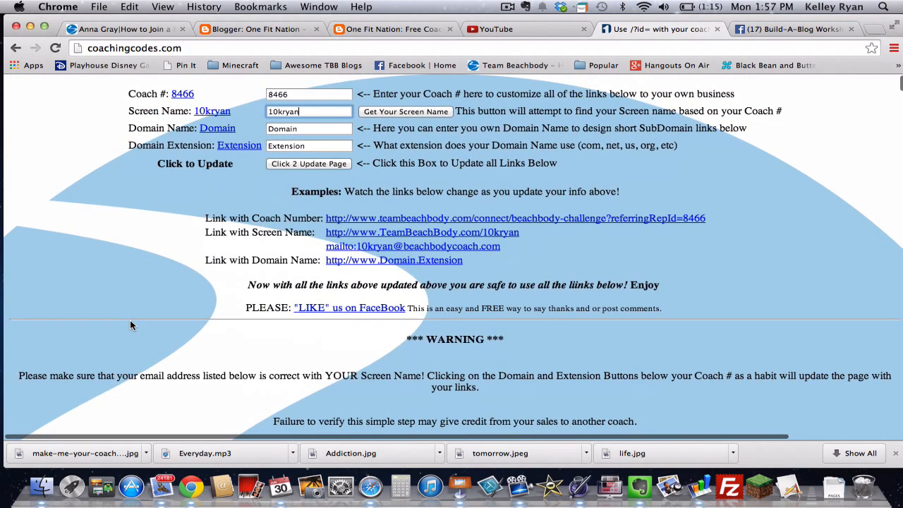
pyautogui.scroll(-9, 104, 357)
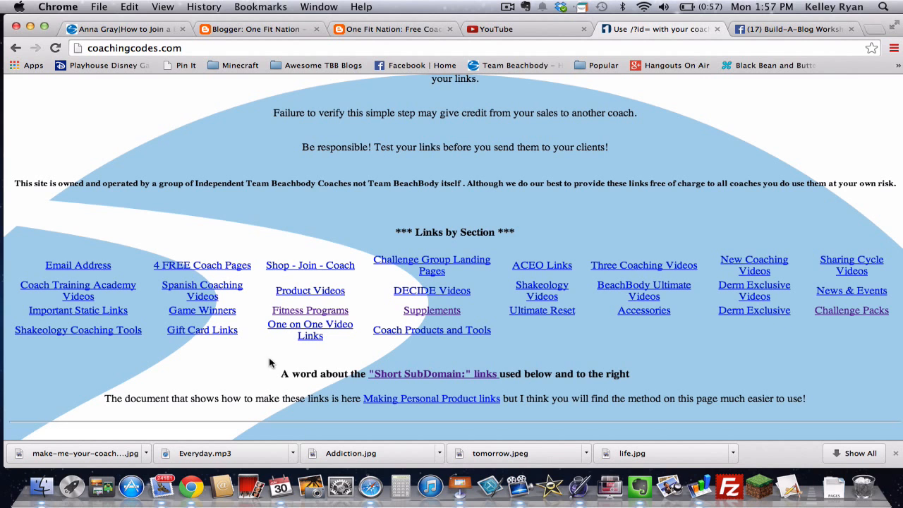
pyautogui.scroll(-5, 155, 368)
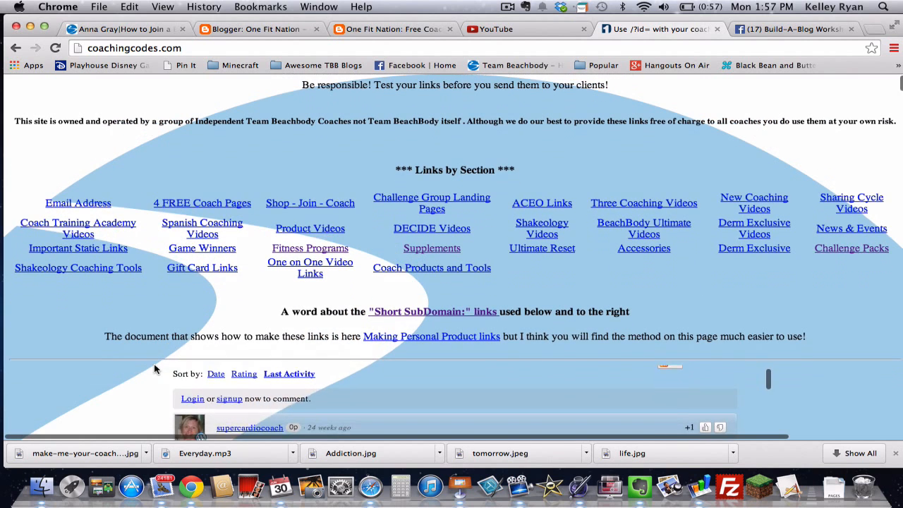
pyautogui.scroll(-10, 83, 381)
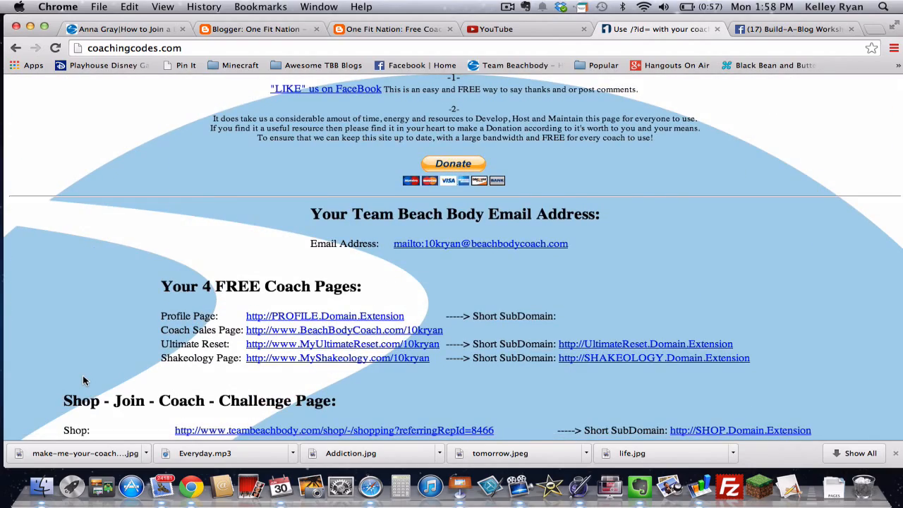
pyautogui.scroll(-4, 82, 380)
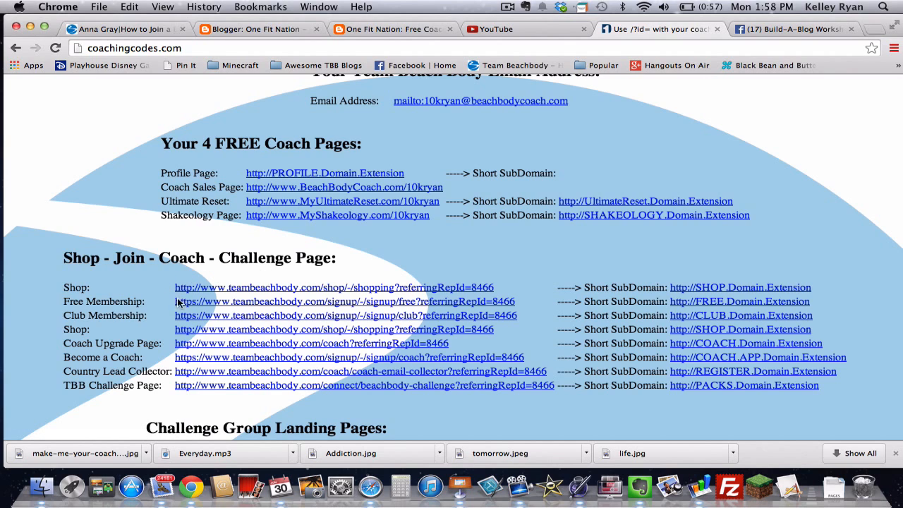
pyautogui.moveTo(515, 300); pyautogui.dragTo(166, 292)
pyautogui.click(169, 295)
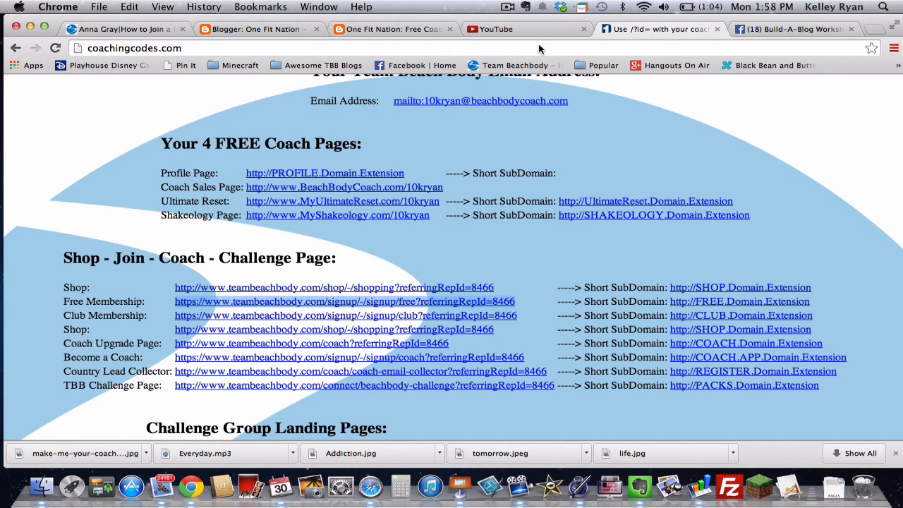
pyautogui.click(285, 31)
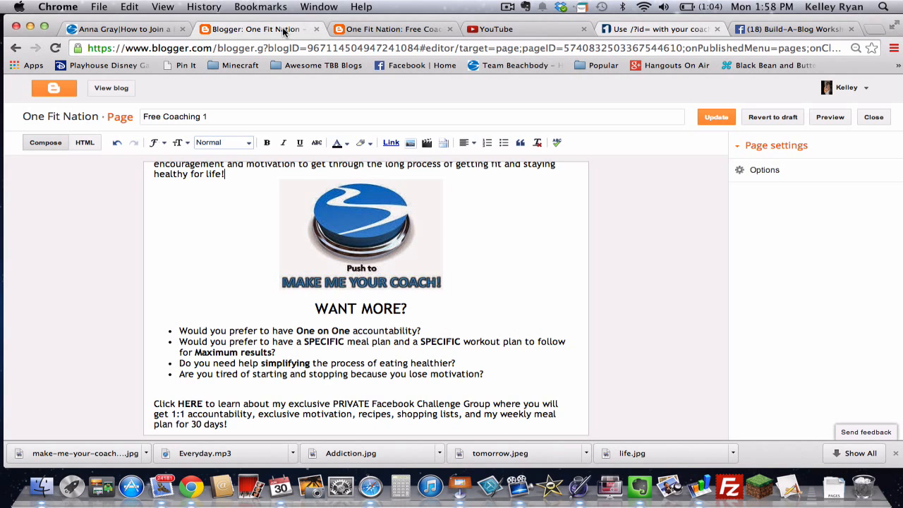
# Step: Link the Make Me Your Coach image to the pasted Beachbody free-membership signup URL, opening in a new window
pyautogui.click(447, 235)
pyautogui.click(354, 230)
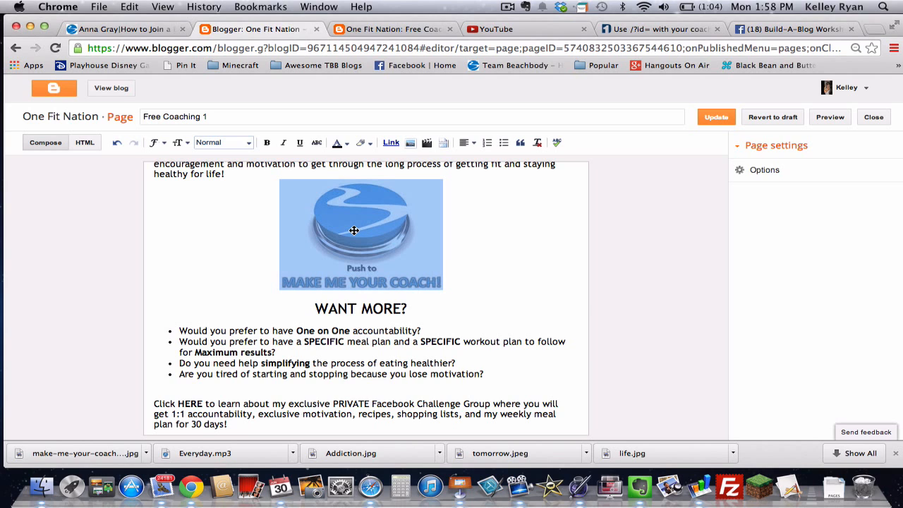
pyautogui.click(354, 230)
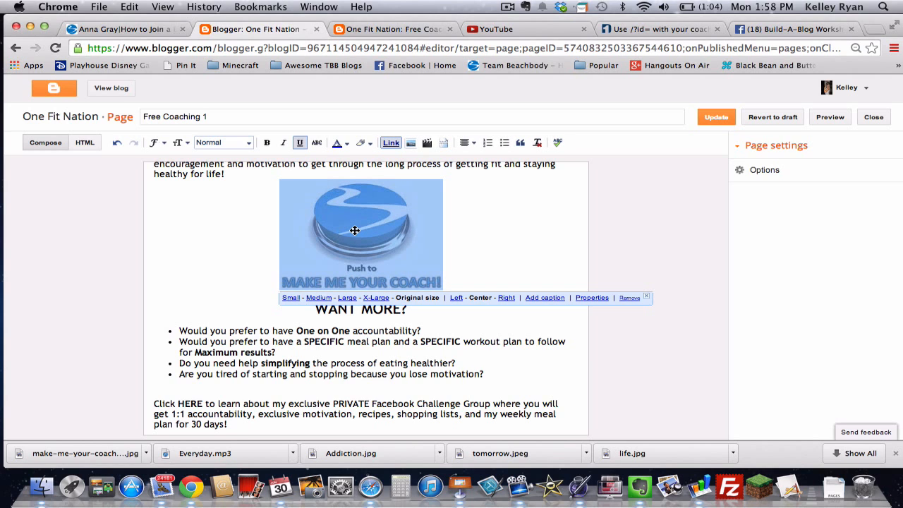
pyautogui.click(392, 144)
pyautogui.click(392, 143)
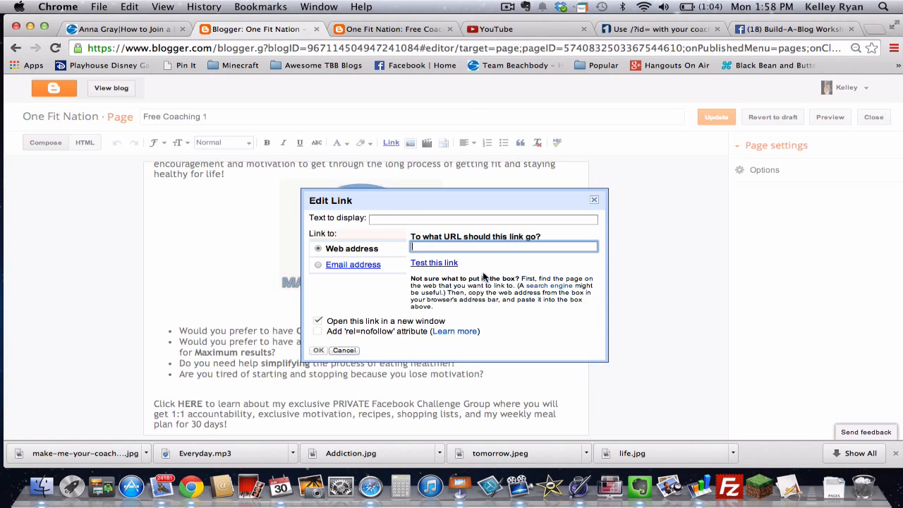
pyautogui.press('super+v')
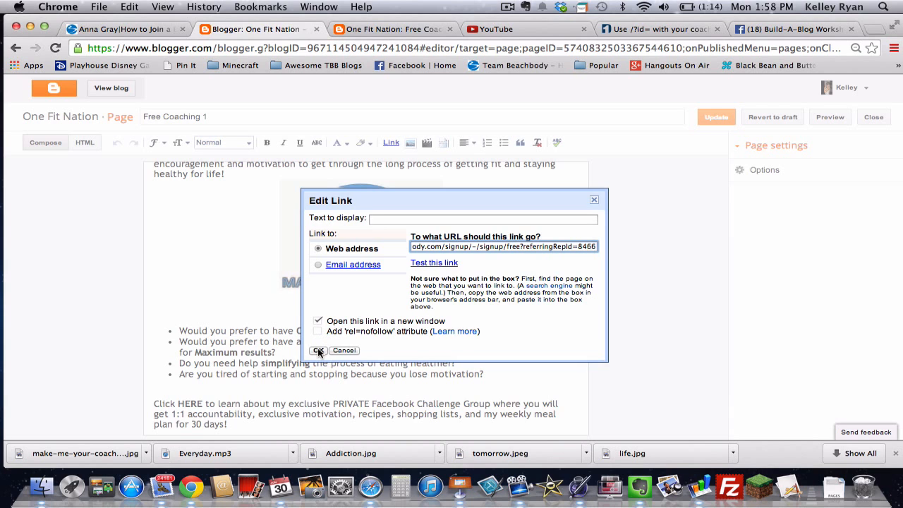
pyautogui.click(318, 350)
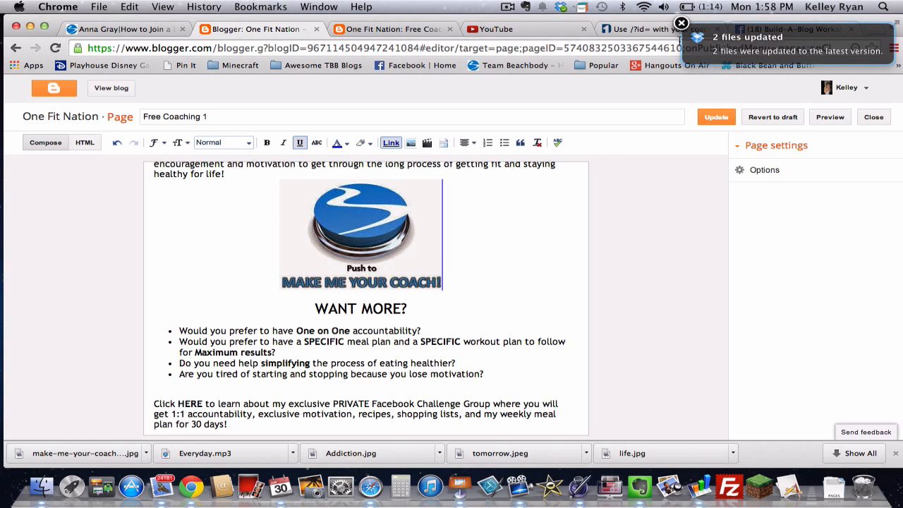
pyautogui.click(682, 24)
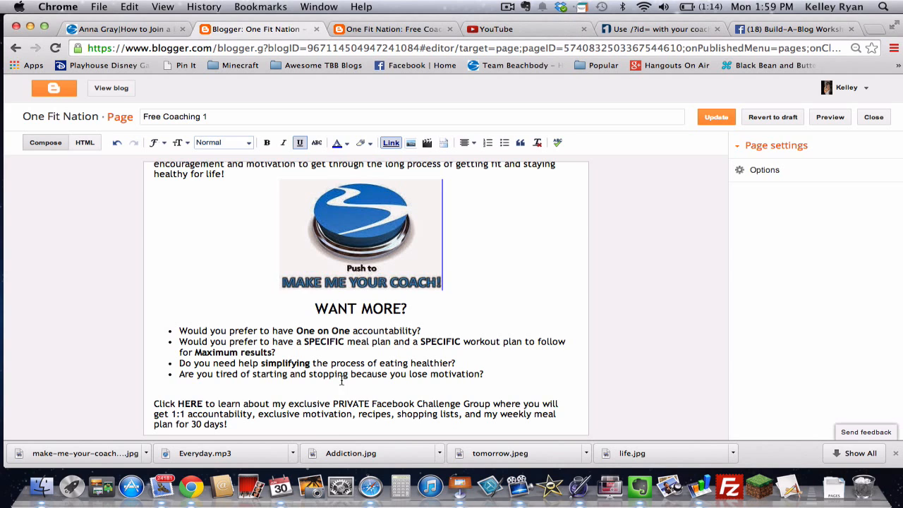
pyautogui.click(325, 428)
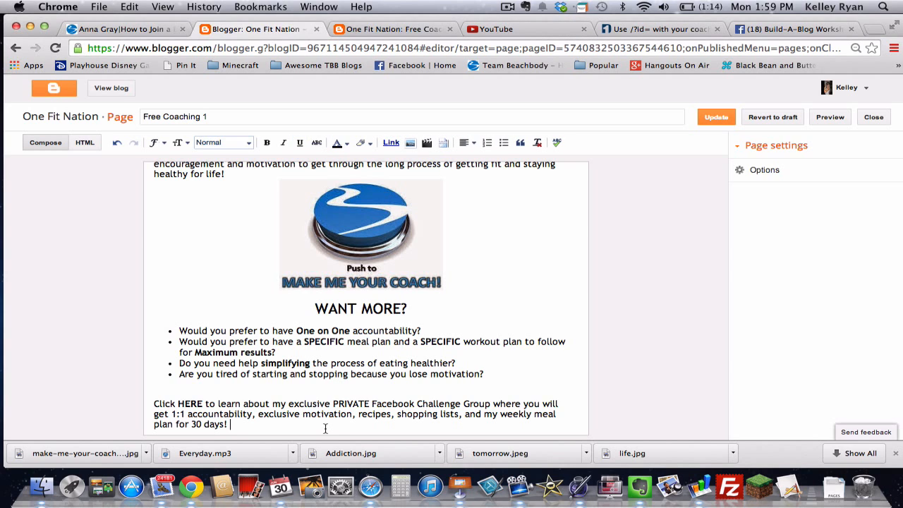
pyautogui.scroll(-1, 325, 428)
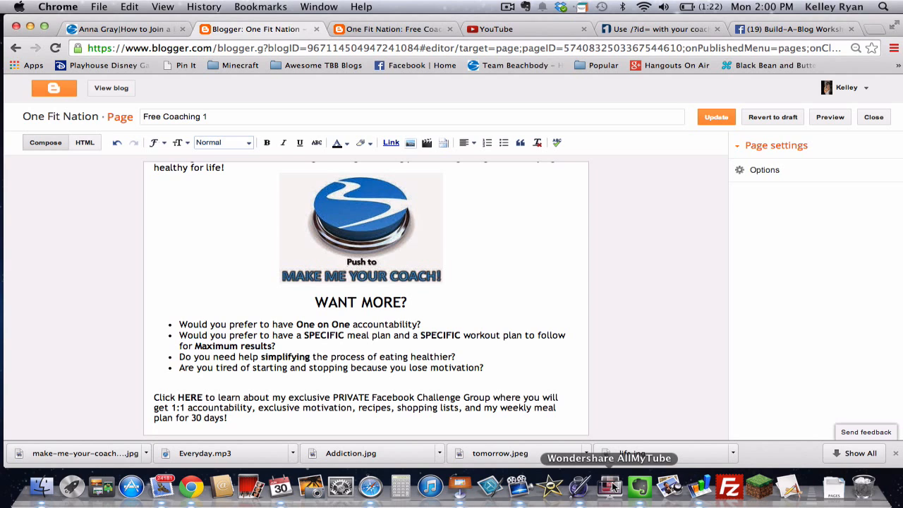
# Step: Search YouTube for 'ever feel like this beachbody' and look over the results
pyautogui.click(519, 29)
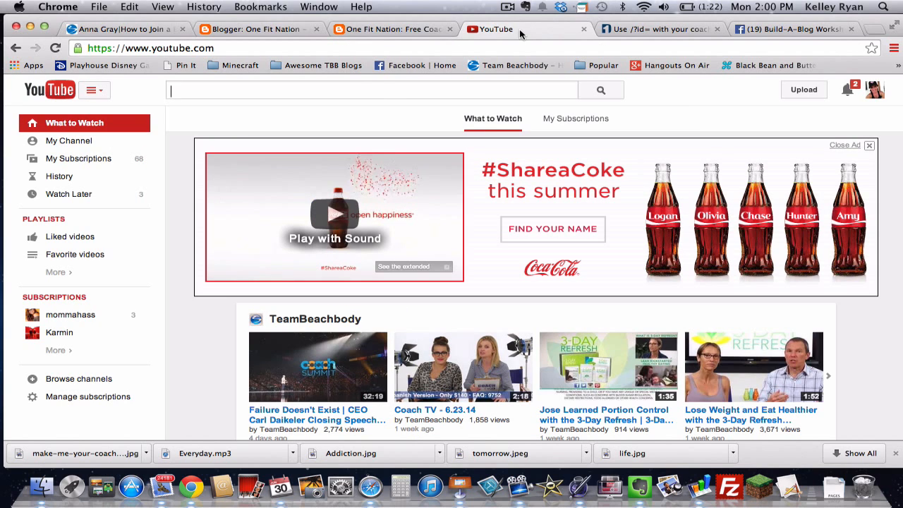
pyautogui.click(371, 86)
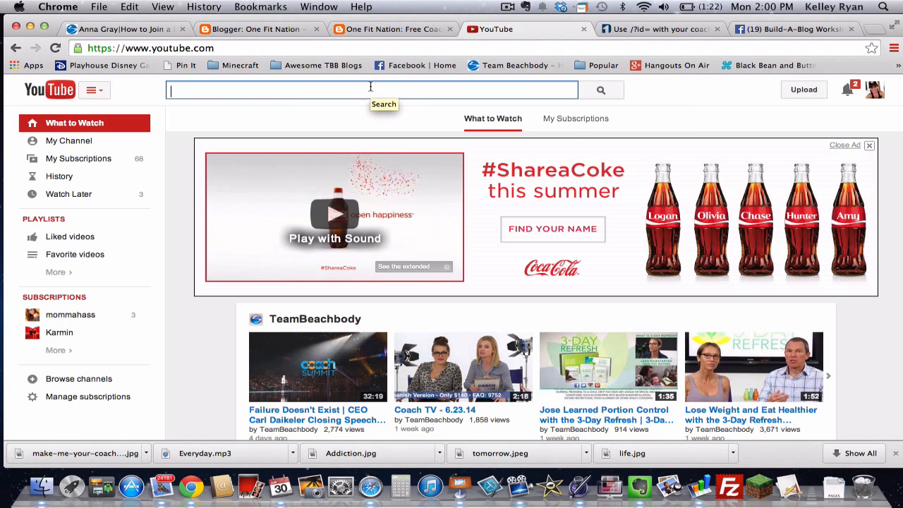
pyautogui.write('ever')
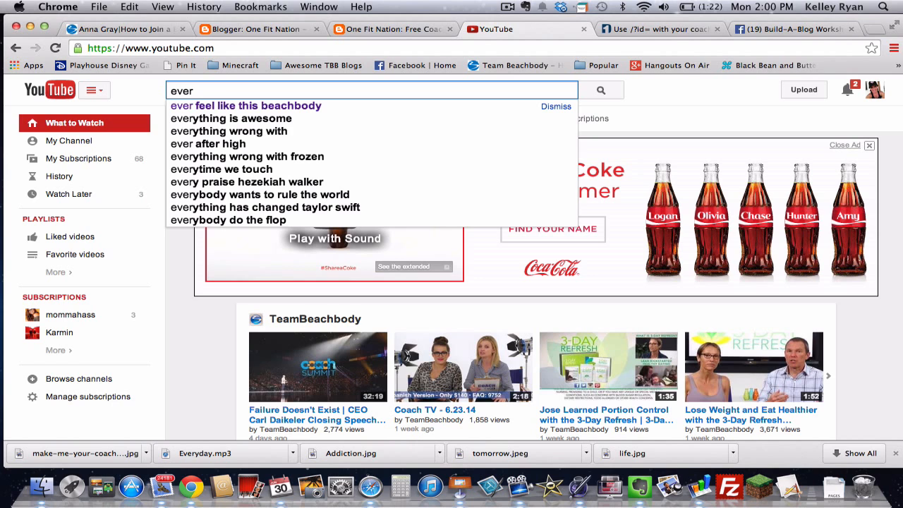
pyautogui.press('Down')
pyautogui.press('Return')
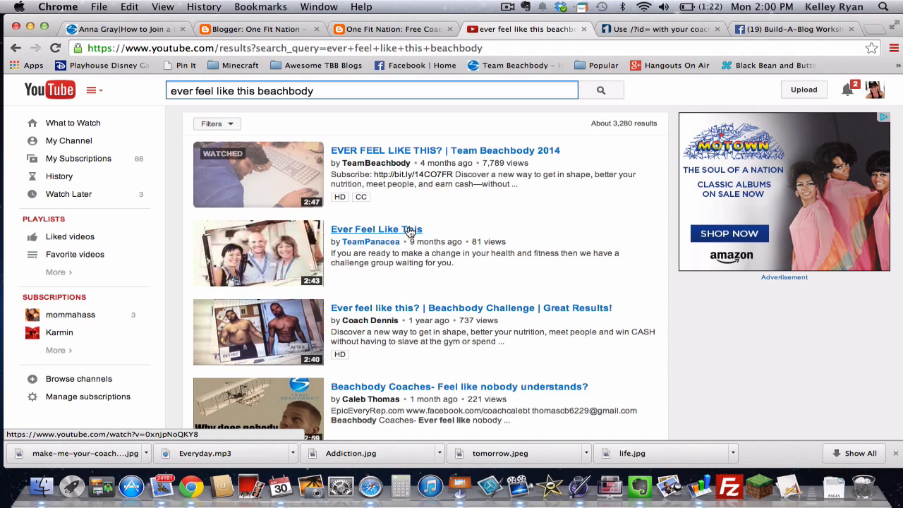
pyautogui.moveTo(396, 243)
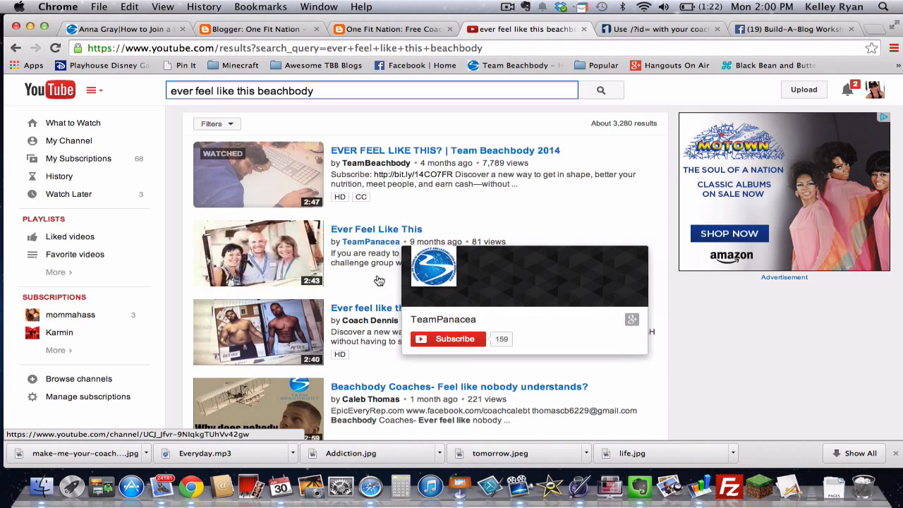
pyautogui.moveTo(368, 322)
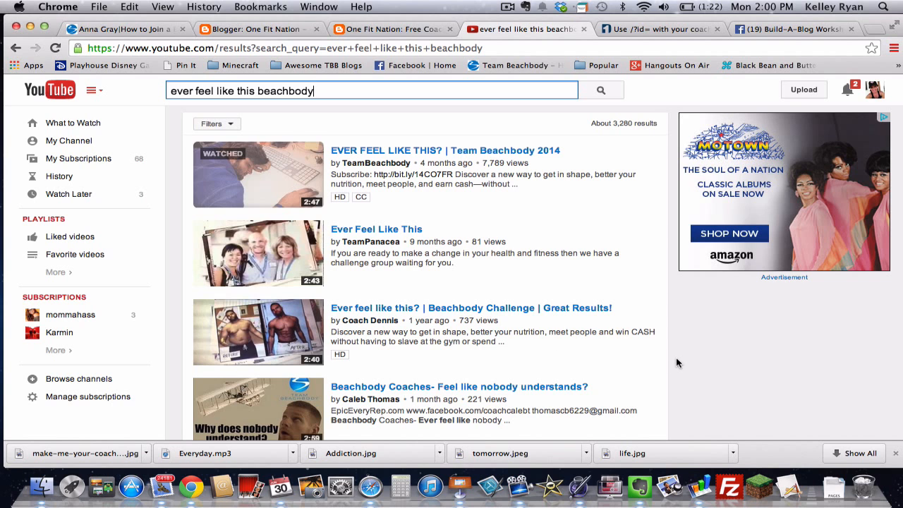
pyautogui.scroll(-2, 677, 362)
pyautogui.scroll(2, 676, 362)
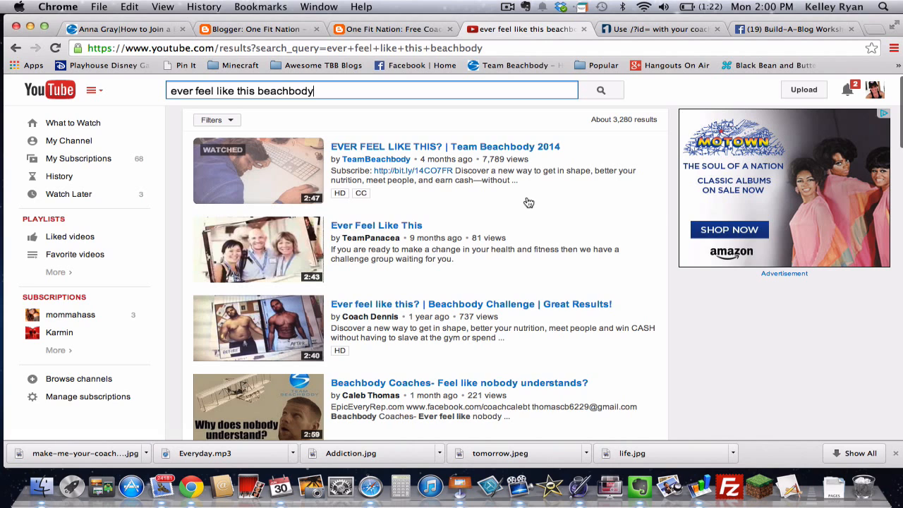
pyautogui.moveTo(382, 162)
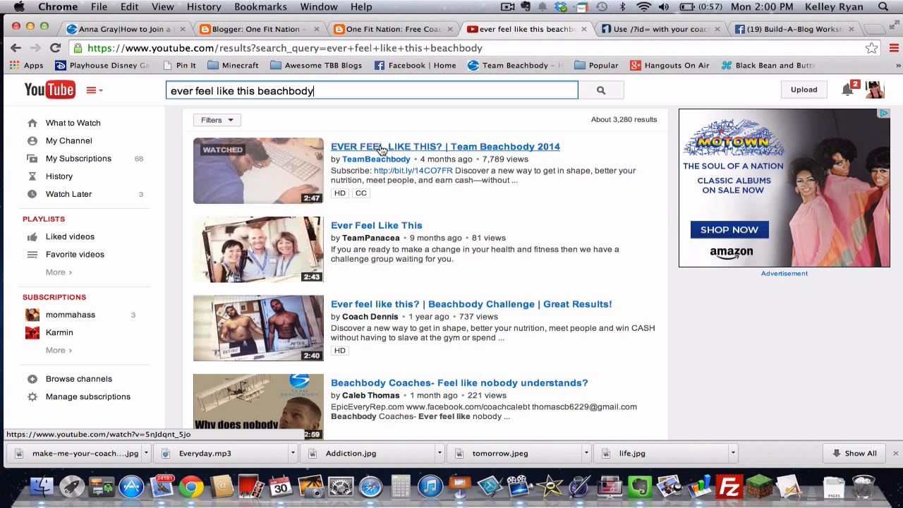
# Step: Open the 'EVER FEEL LIKE THIS? | Team Beachbody 2014' video and pause it
pyautogui.click(382, 146)
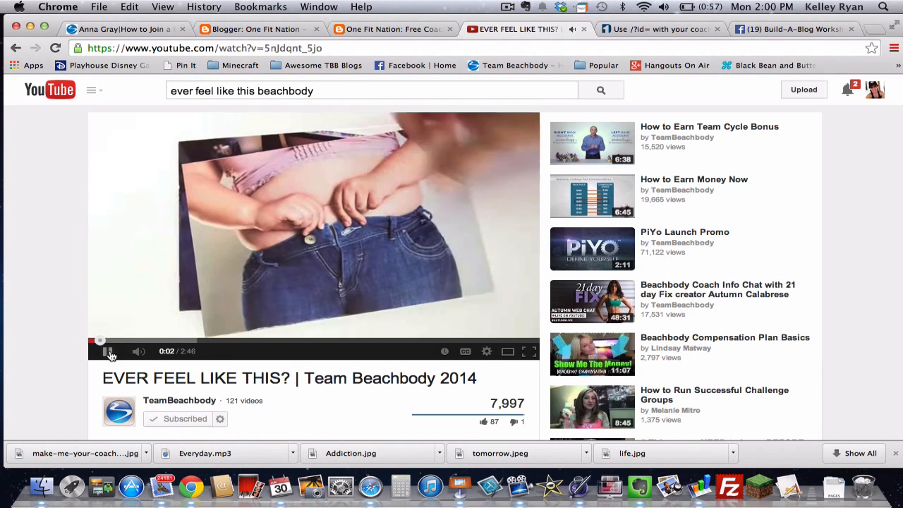
pyautogui.click(110, 352)
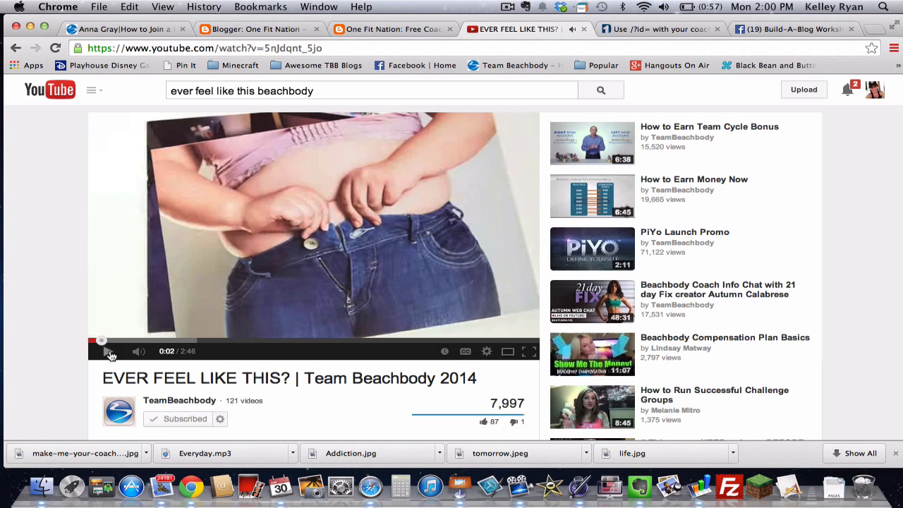
pyautogui.scroll(-1, 110, 353)
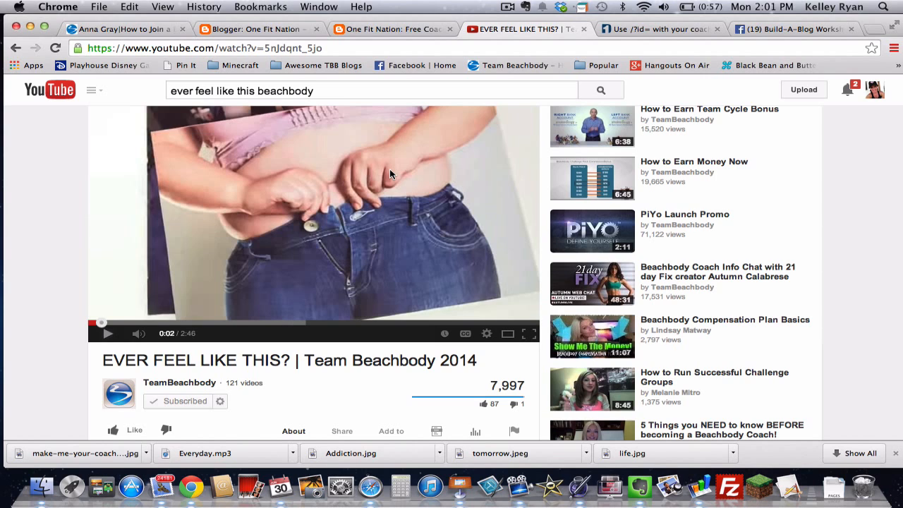
pyautogui.scroll(-1, 390, 172)
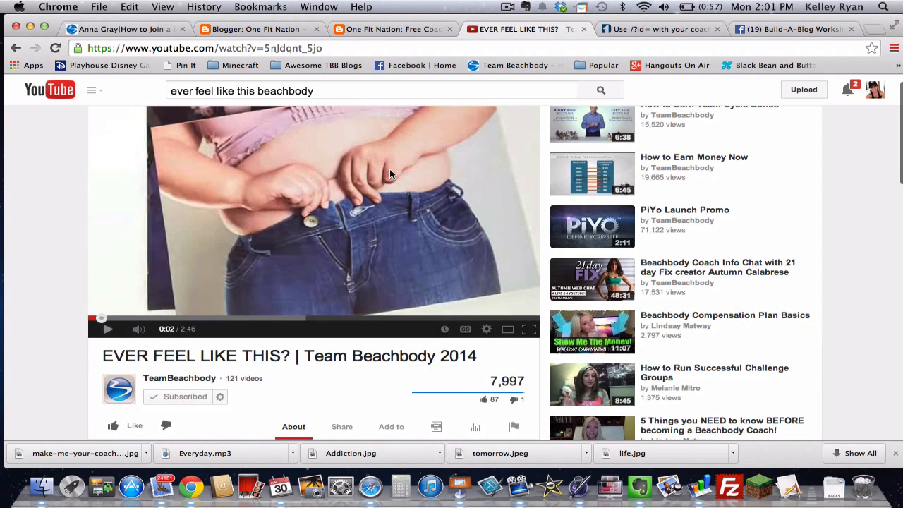
pyautogui.scroll(-2, 73, 282)
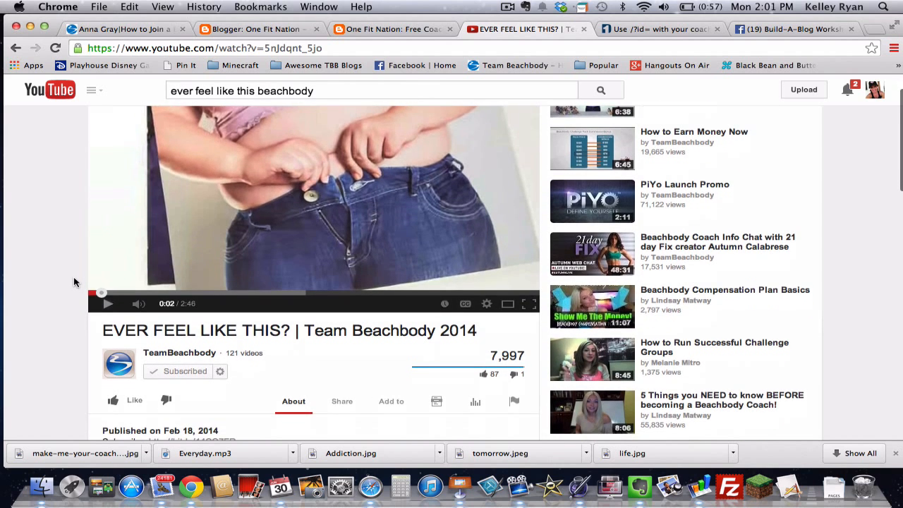
pyautogui.scroll(-4, 74, 282)
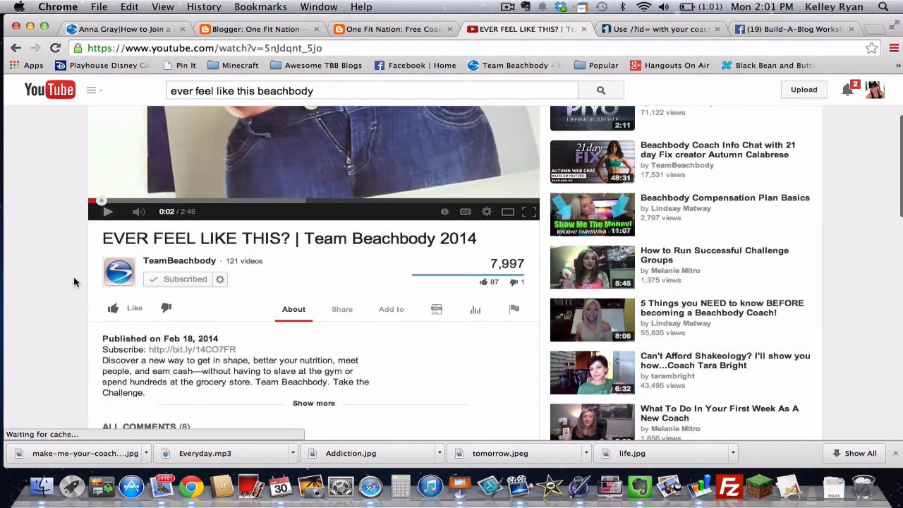
pyautogui.scroll(-1, 74, 282)
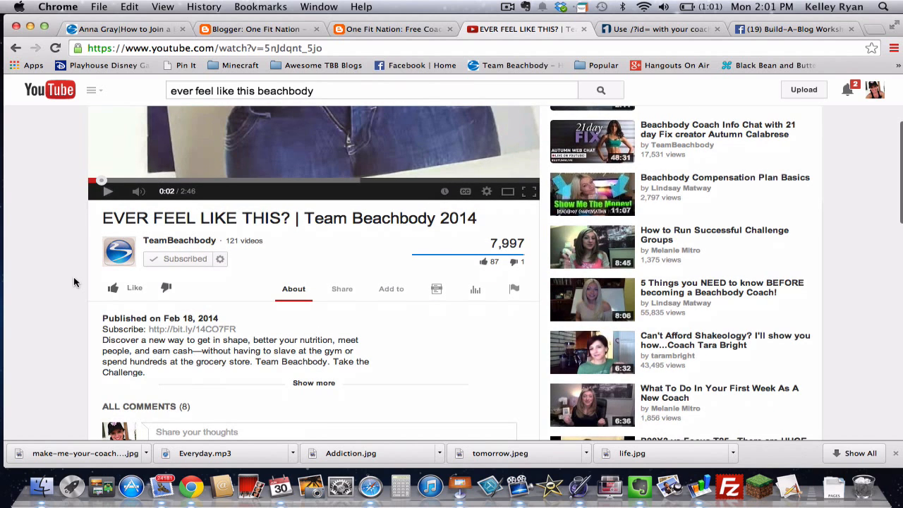
pyautogui.scroll(2, 74, 282)
# Step: Copy the video's 560 × 315 iframe embed code from its Share options
pyautogui.click(341, 325)
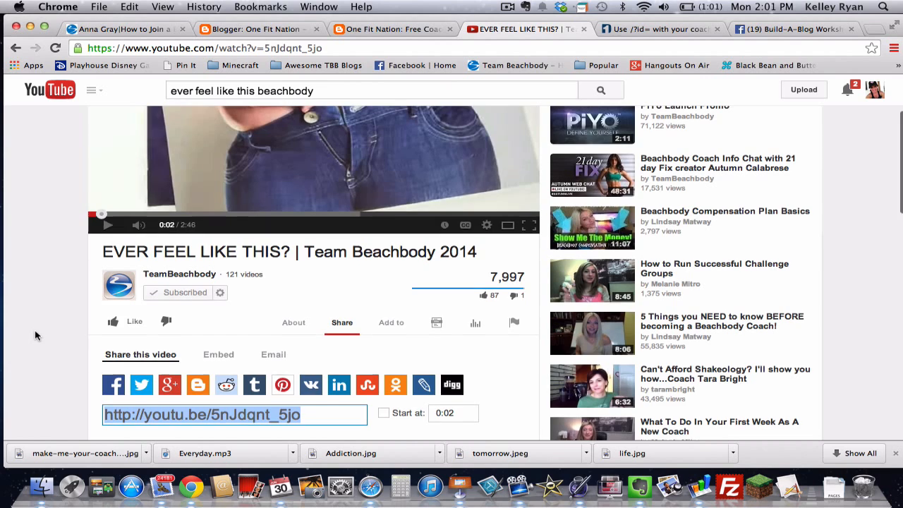
pyautogui.scroll(2, 36, 334)
pyautogui.scroll(3, 36, 335)
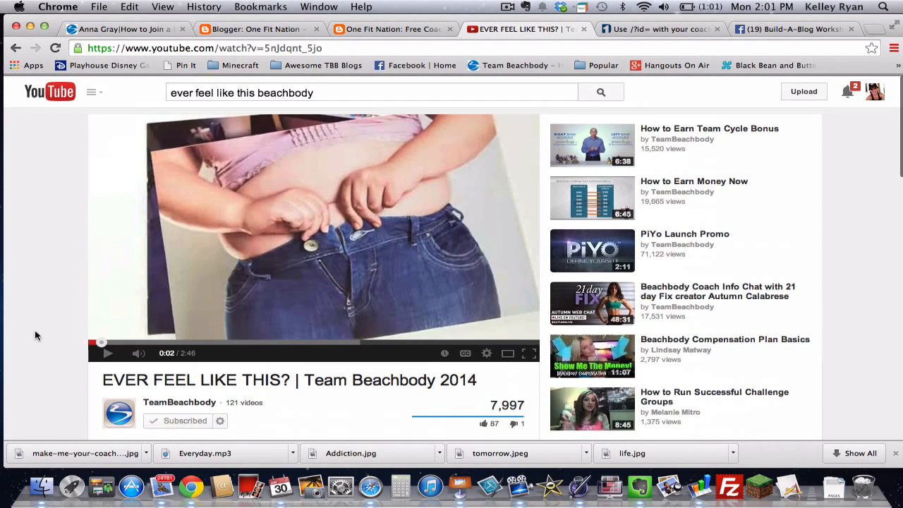
pyautogui.scroll(-5, 36, 335)
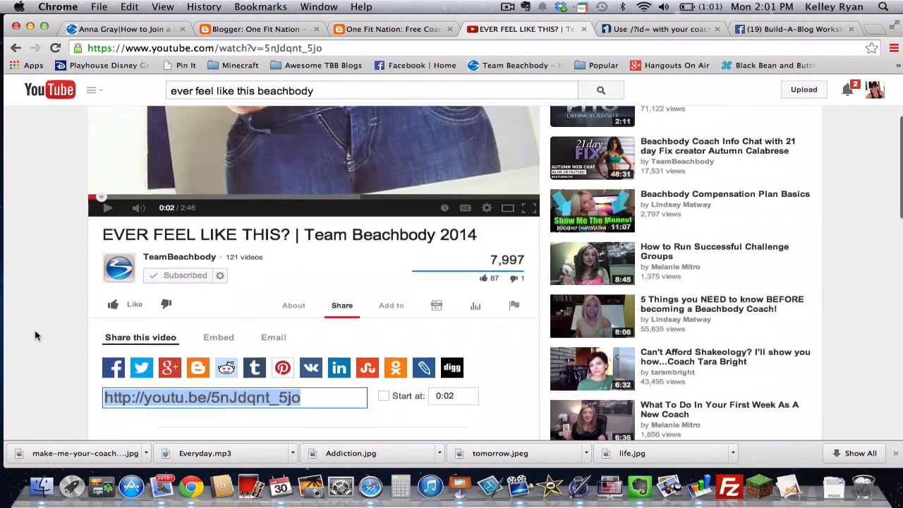
pyautogui.scroll(-1, 36, 335)
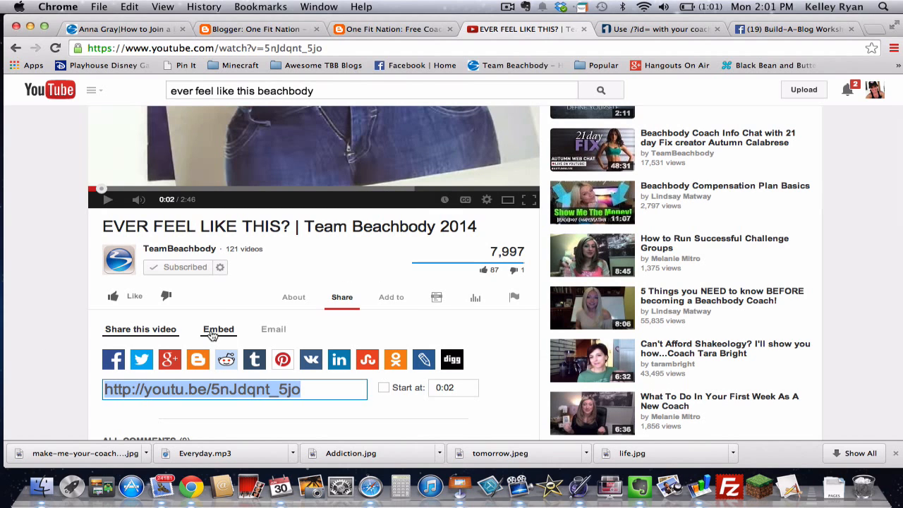
pyautogui.click(212, 332)
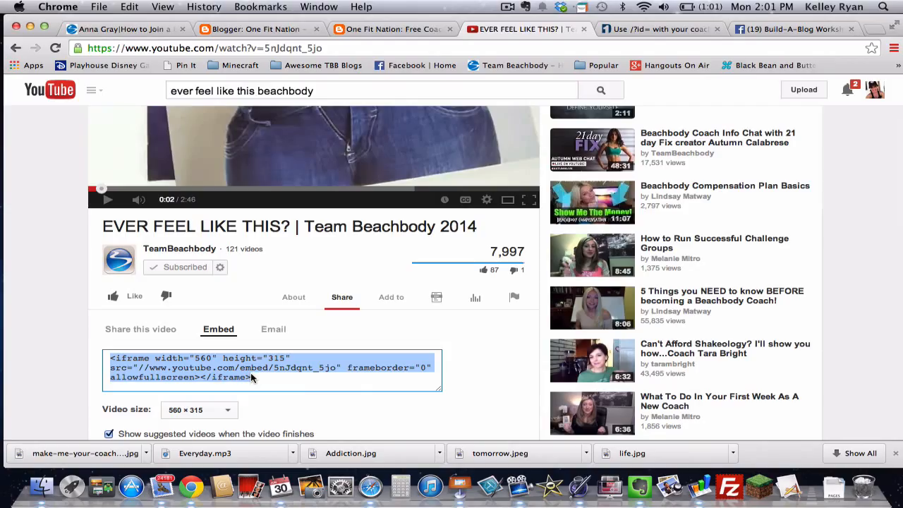
pyautogui.press('super+c')
# Step: Paste the YouTube iframe code on a new last line of Free Coaching 1's HTML, then return to Compose
pyautogui.click(284, 29)
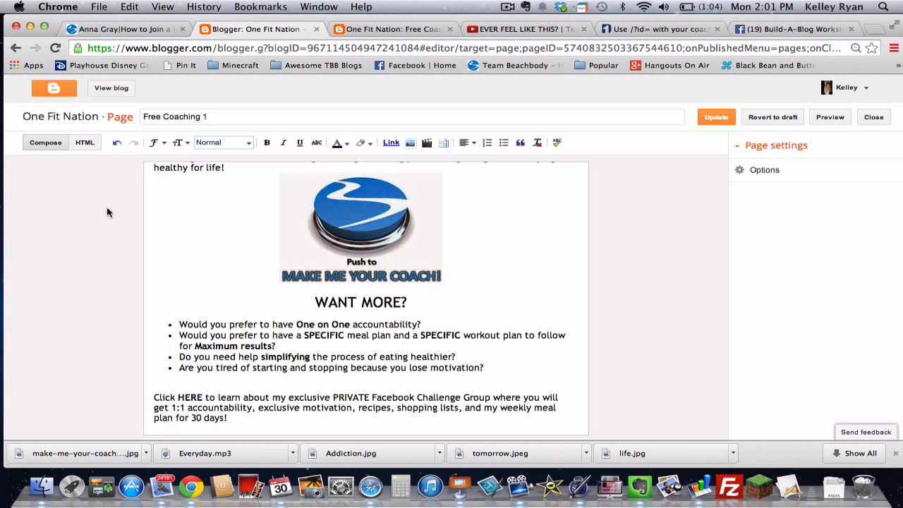
pyautogui.click(85, 143)
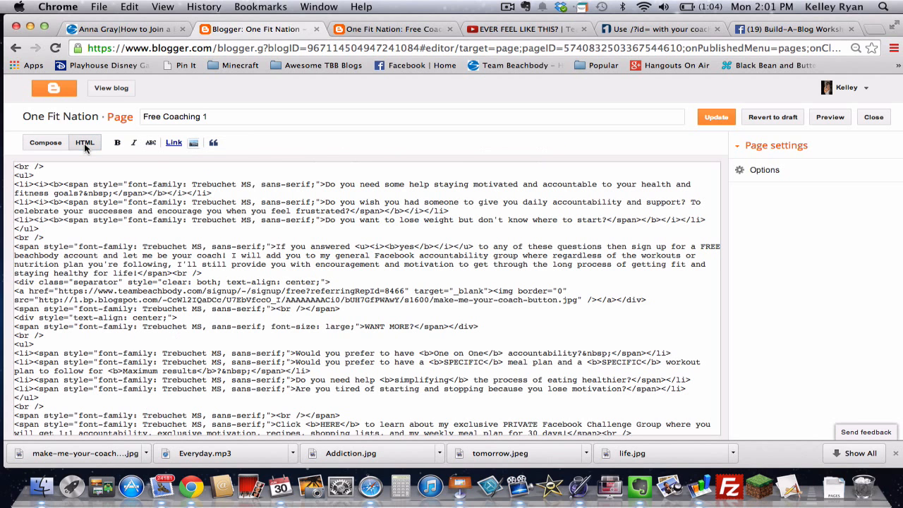
pyautogui.scroll(-1, 242, 347)
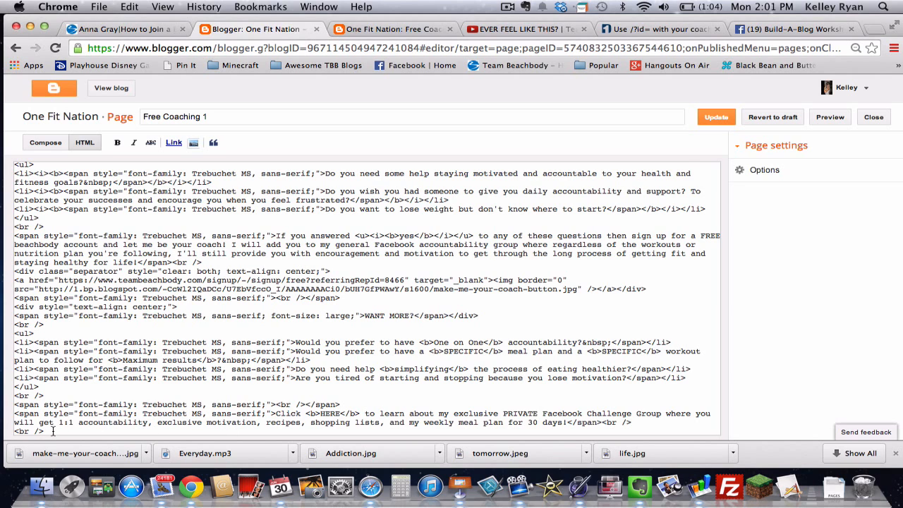
pyautogui.click(53, 431)
pyautogui.press('Return')
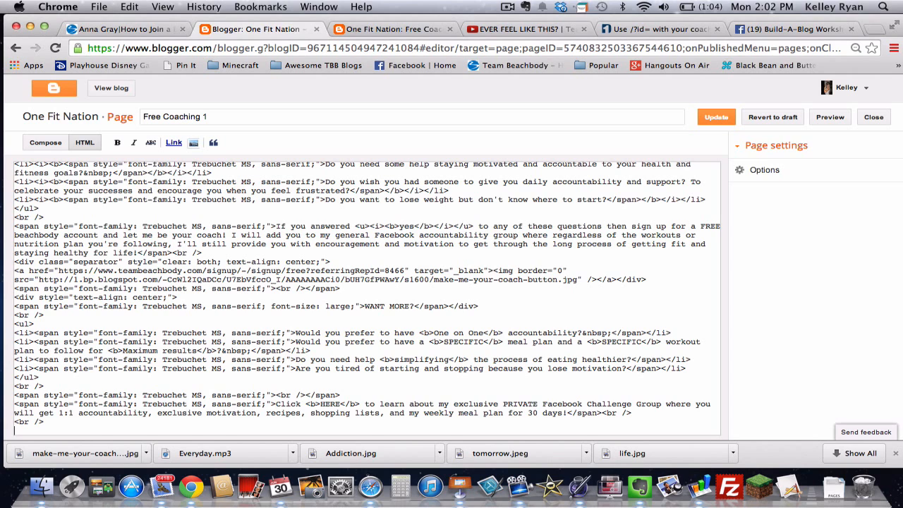
pyautogui.press('super+v')
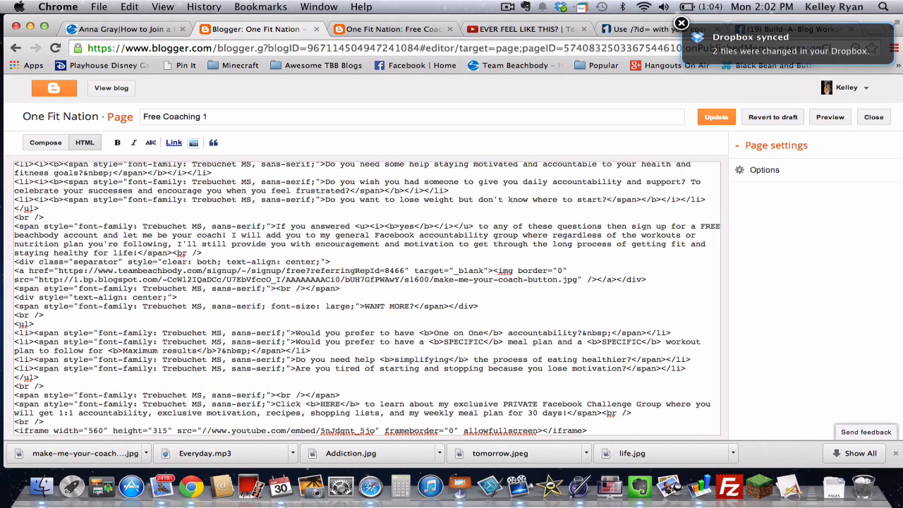
pyautogui.click(49, 144)
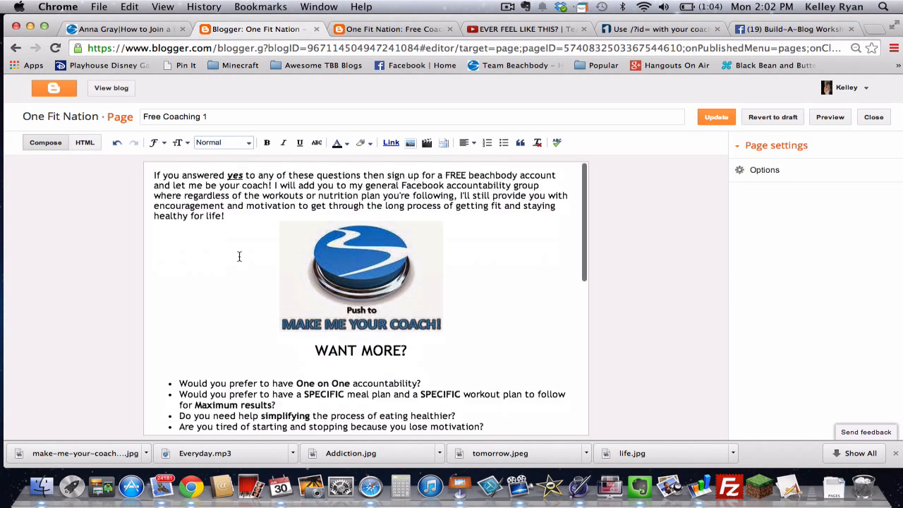
pyautogui.scroll(-8, 239, 256)
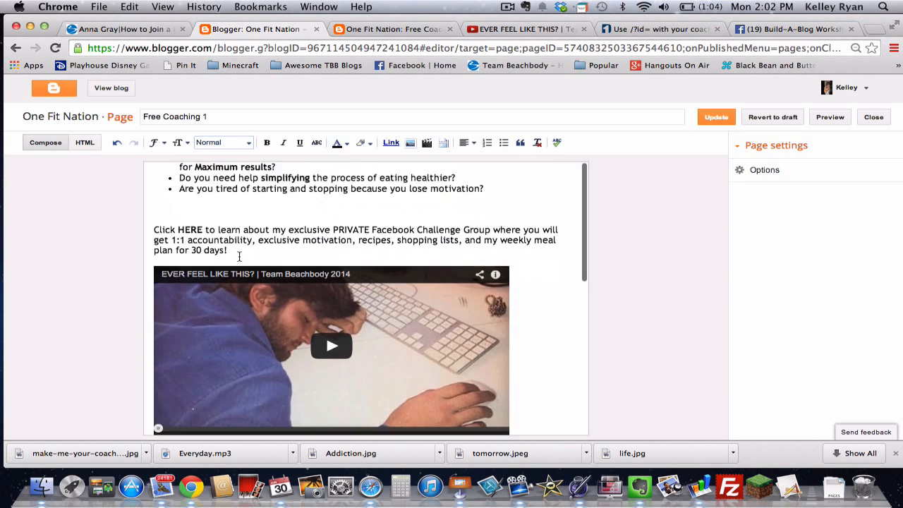
pyautogui.scroll(-1, 239, 256)
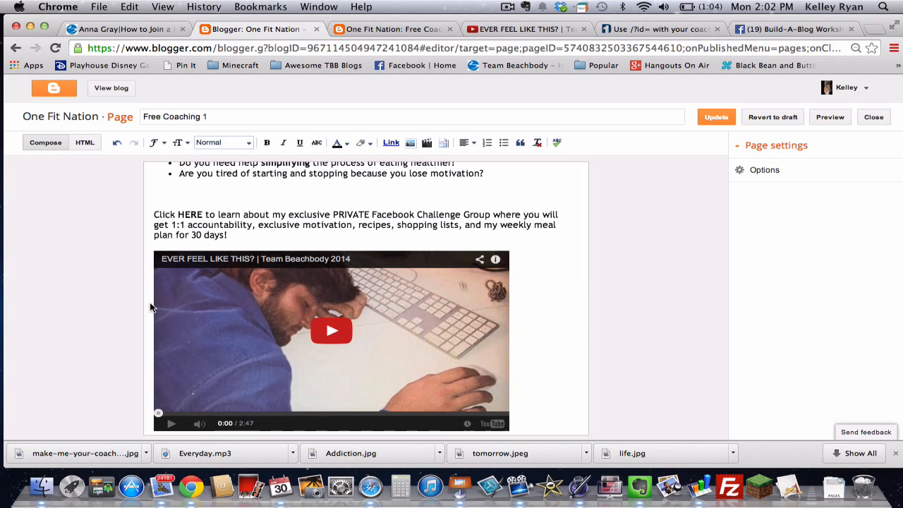
pyautogui.click(464, 143)
pyautogui.click(480, 172)
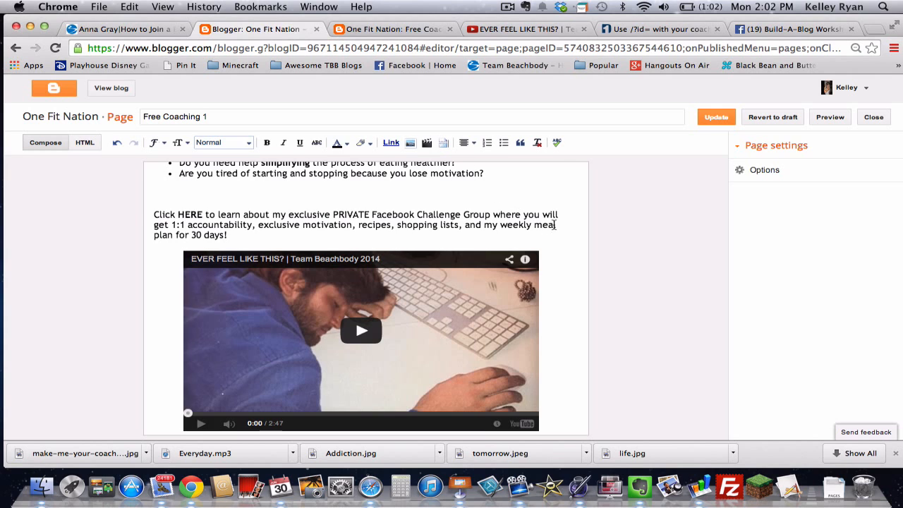
pyautogui.scroll(2, 553, 225)
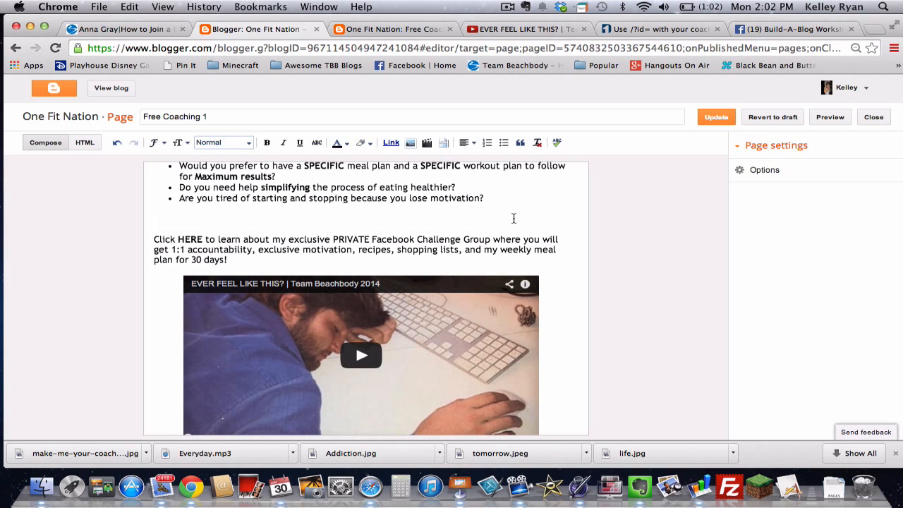
pyautogui.click(514, 219)
pyautogui.press('BackSpace')
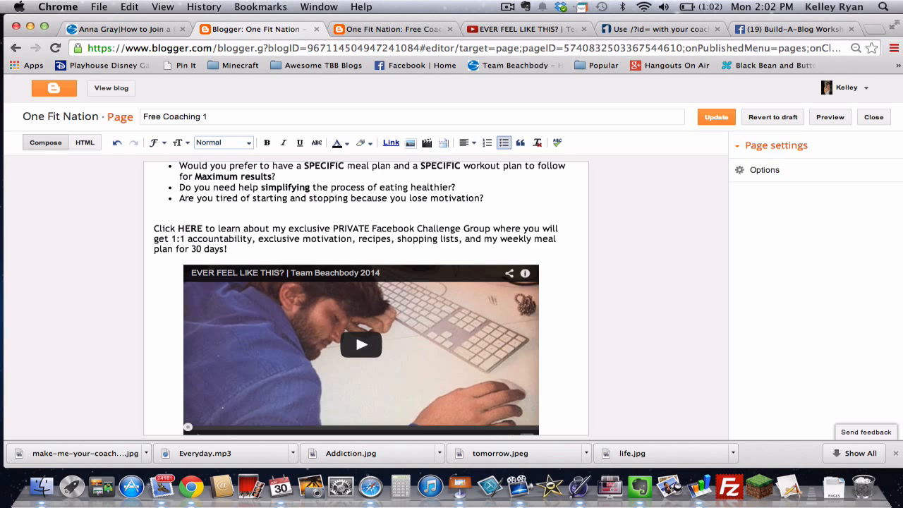
pyautogui.scroll(4, 495, 222)
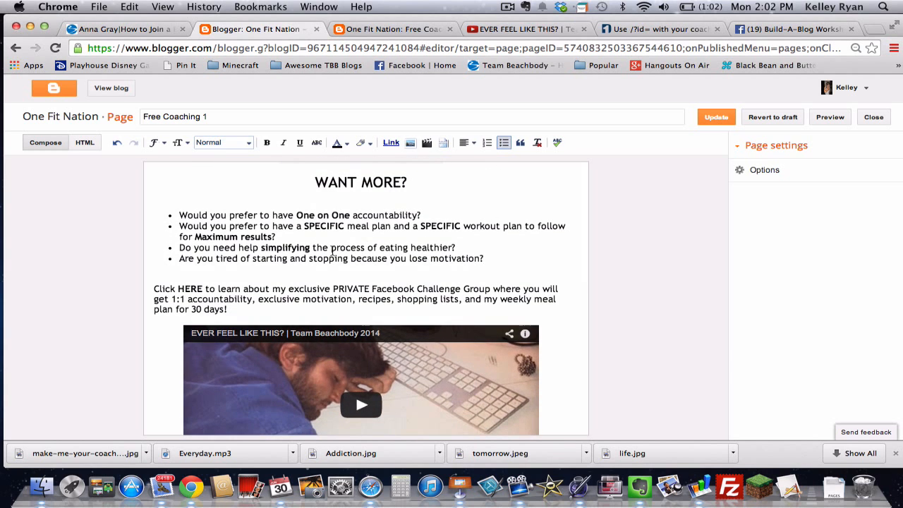
pyautogui.scroll(8, 353, 251)
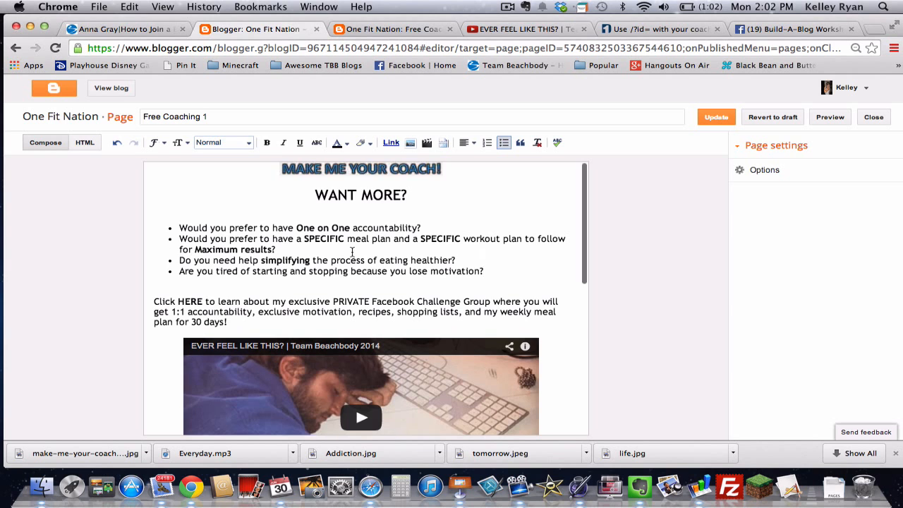
pyautogui.scroll(-2, 352, 252)
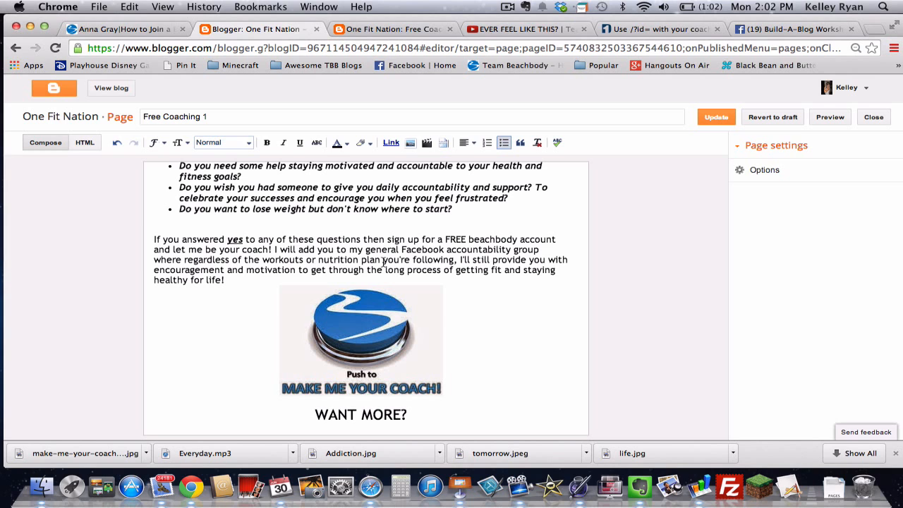
pyautogui.scroll(-4, 481, 299)
pyautogui.scroll(-8, 481, 299)
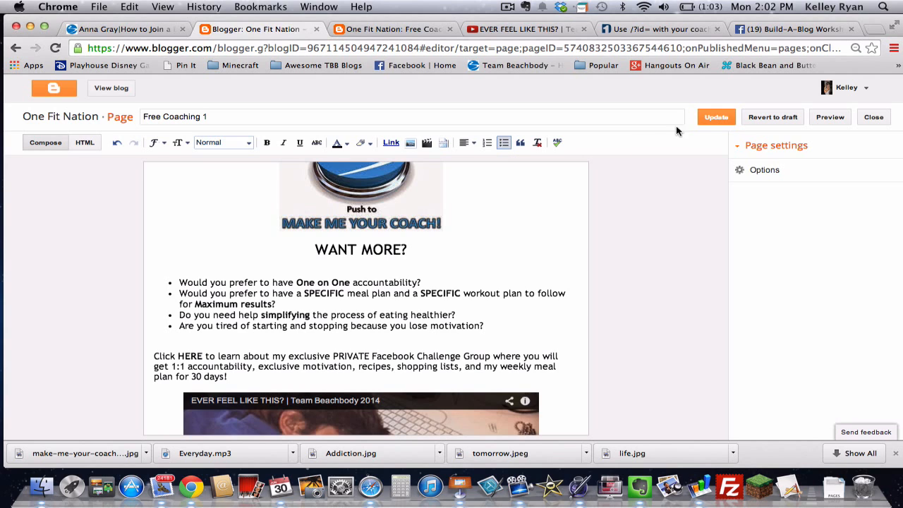
# Step: Update Free Coaching 1, then publish a new empty page titled JOIN MY CHALLENGE GROUP
pyautogui.click(714, 118)
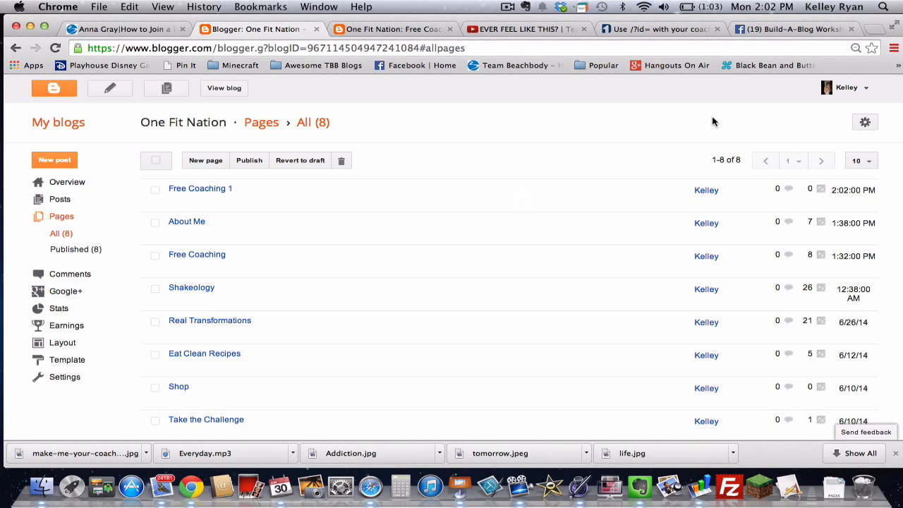
pyautogui.click(205, 166)
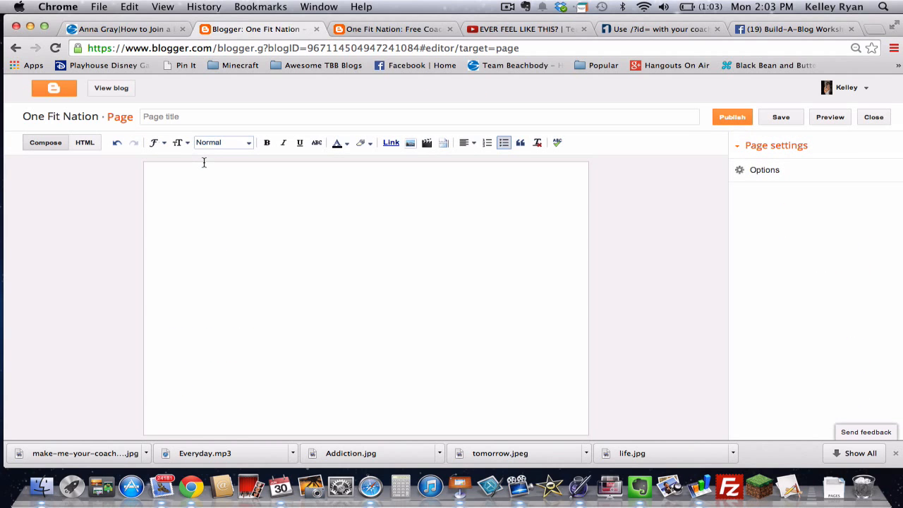
pyautogui.click(192, 118)
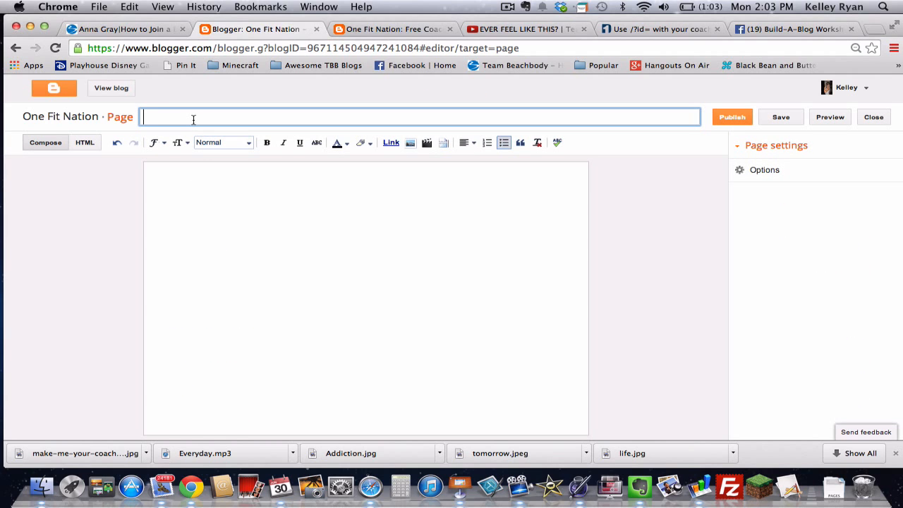
pyautogui.write('OIN MY CHALLENGE GROUP')
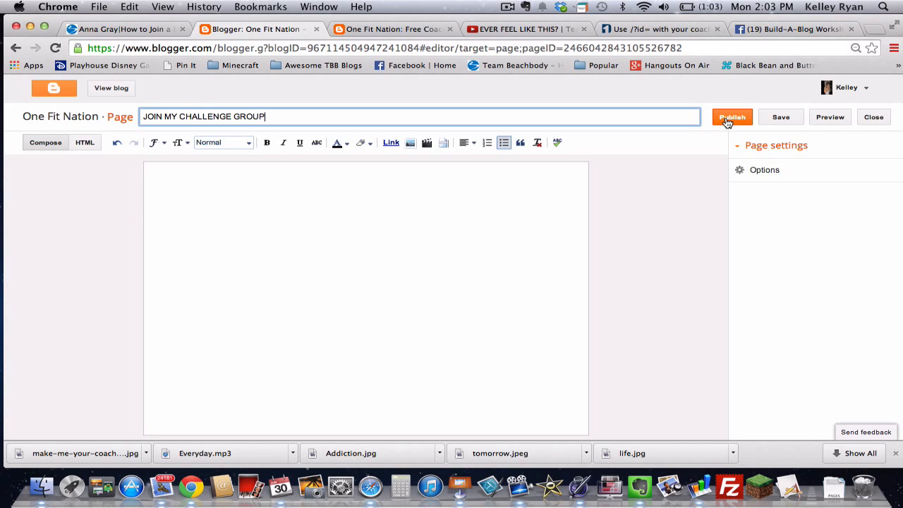
pyautogui.click(728, 120)
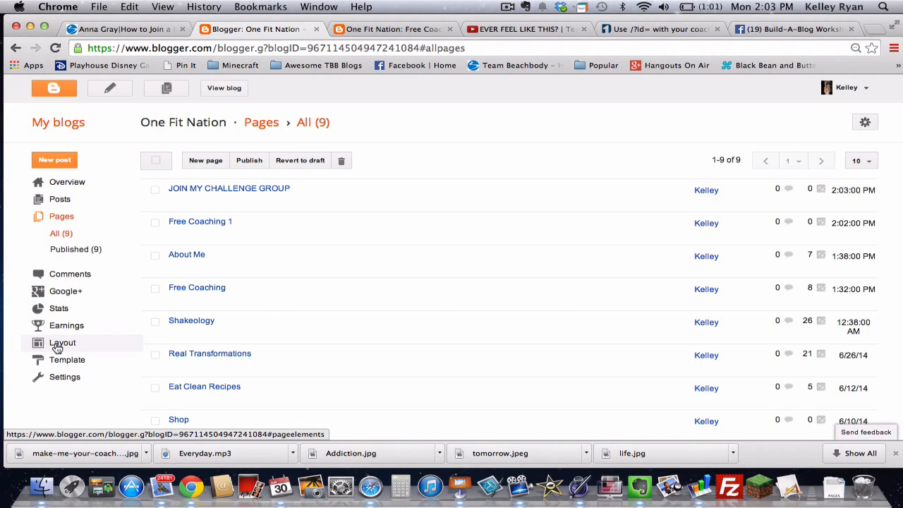
# Step: Tick JOIN MY CHALLENGE GROUP in the Layout's Pages gadget and save the gadget
pyautogui.click(57, 346)
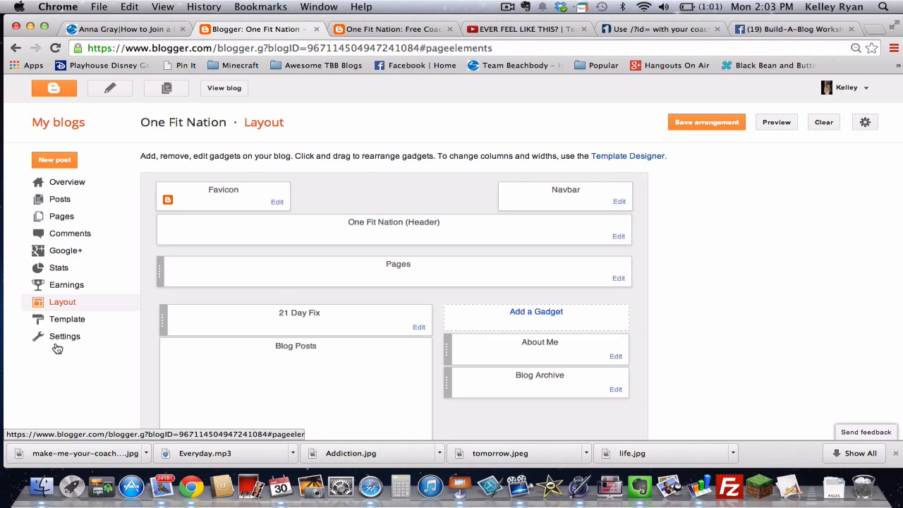
pyautogui.click(619, 279)
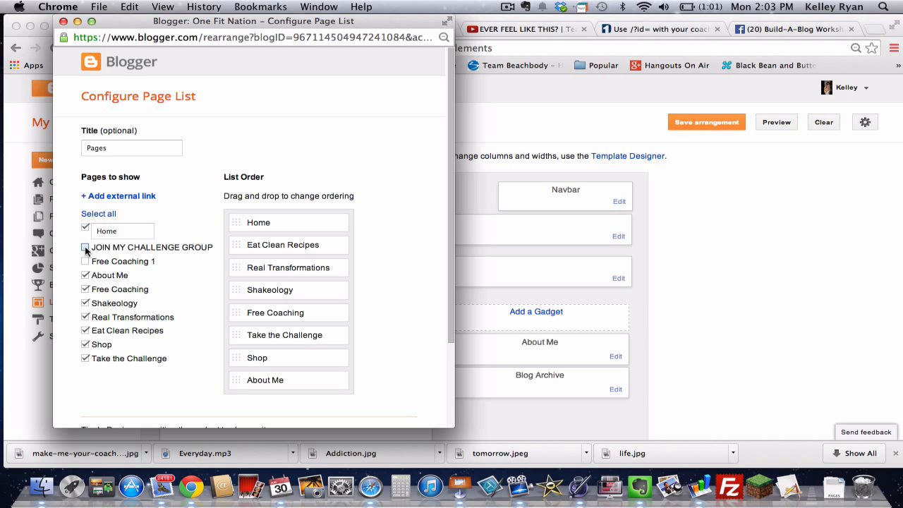
pyautogui.click(85, 248)
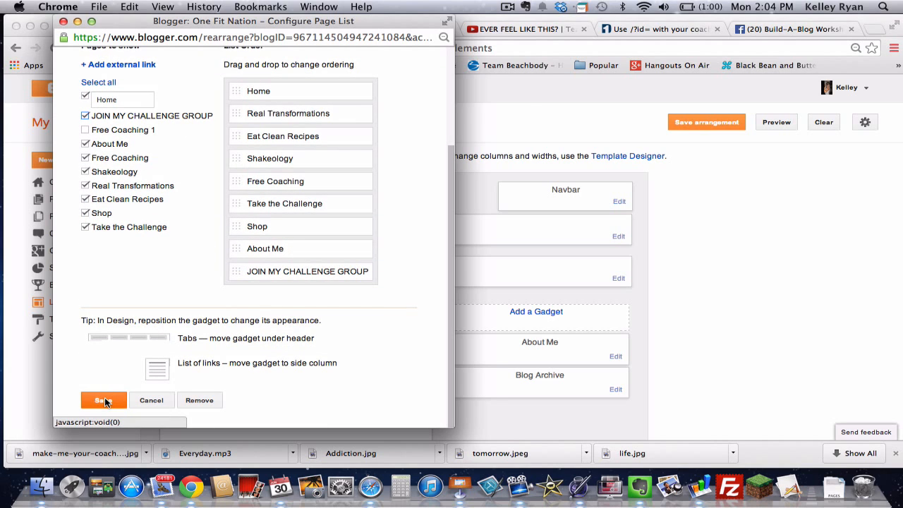
pyautogui.click(104, 401)
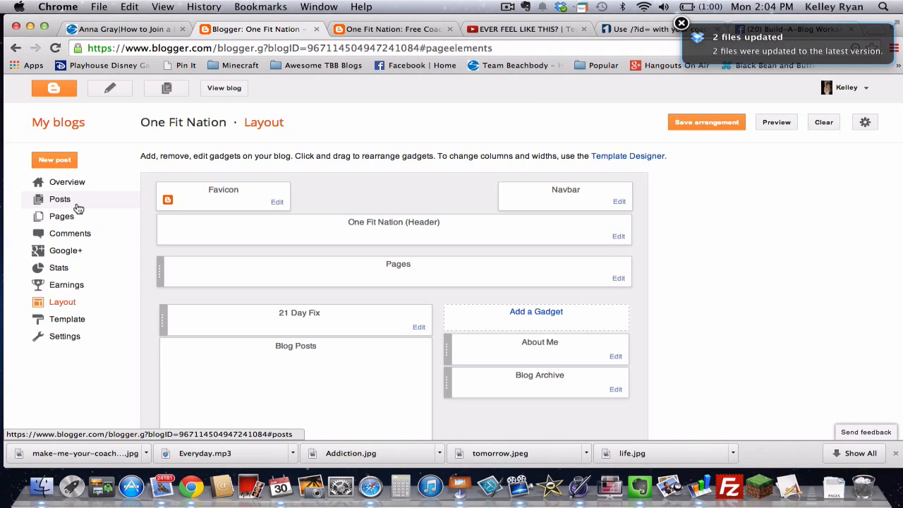
# Step: Select the web address of the live JOIN MY CHALLENGE GROUP page
pyautogui.click(224, 90)
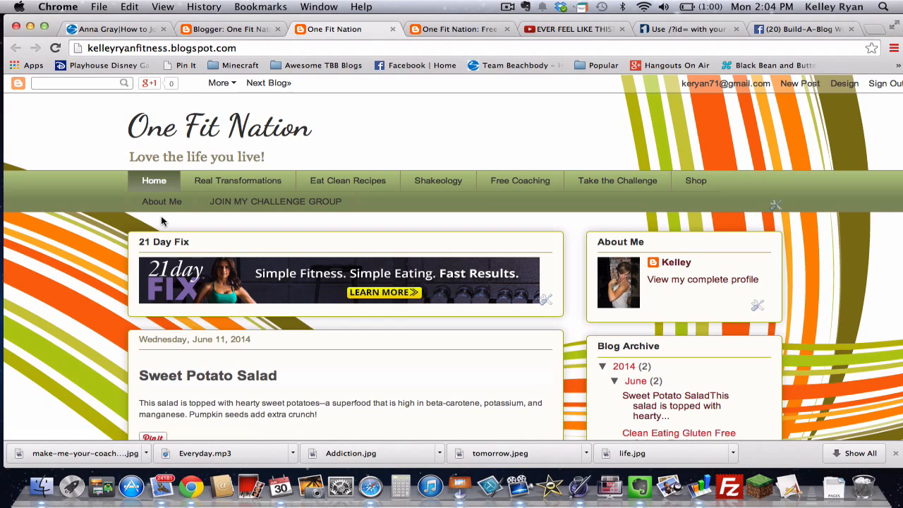
pyautogui.click(275, 203)
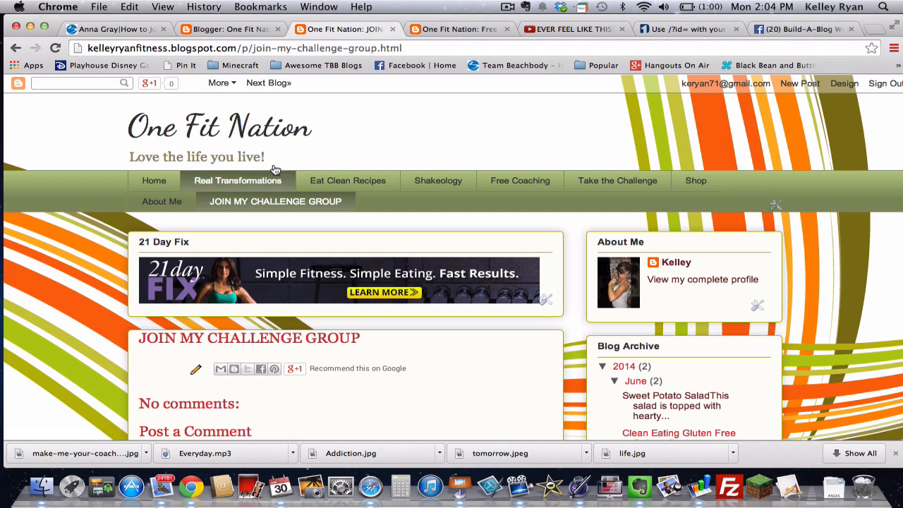
pyautogui.click(350, 47)
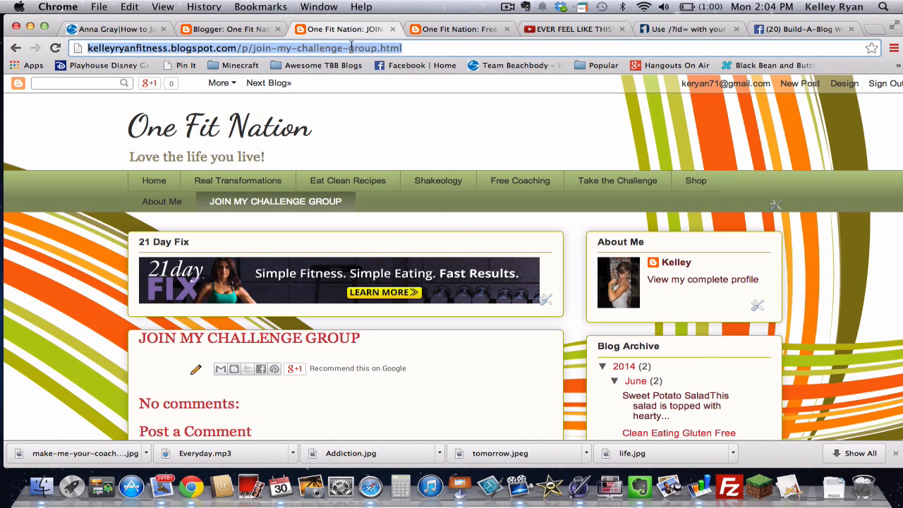
# Step: Reopen Free Coaching 1 in the page editor from the Pages list
pyautogui.click(229, 31)
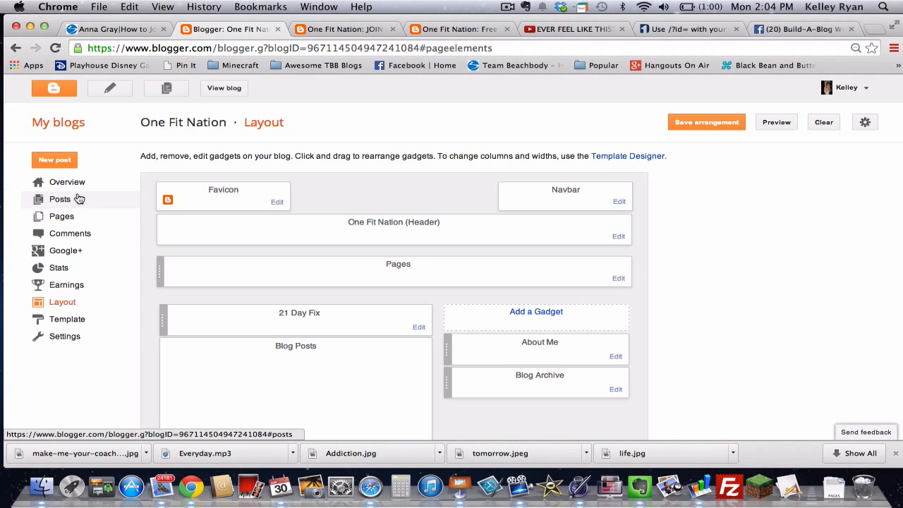
pyautogui.click(62, 218)
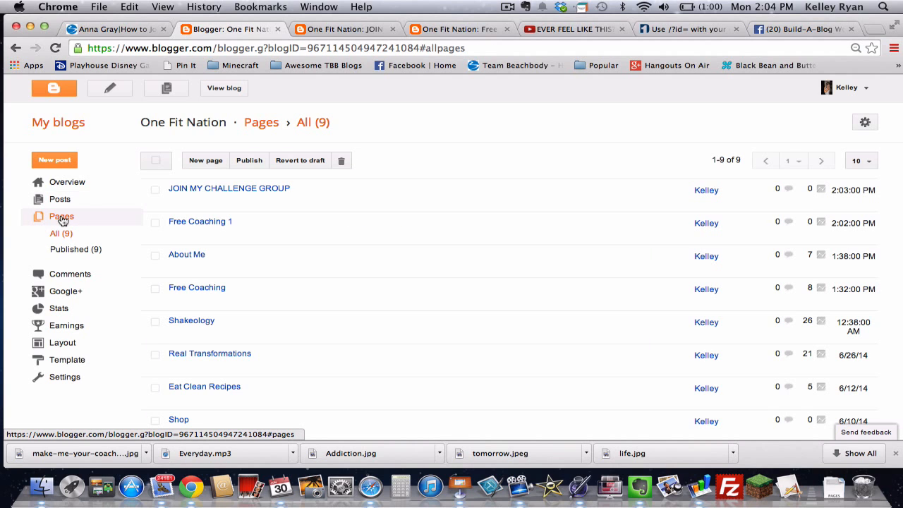
pyautogui.moveTo(221, 218)
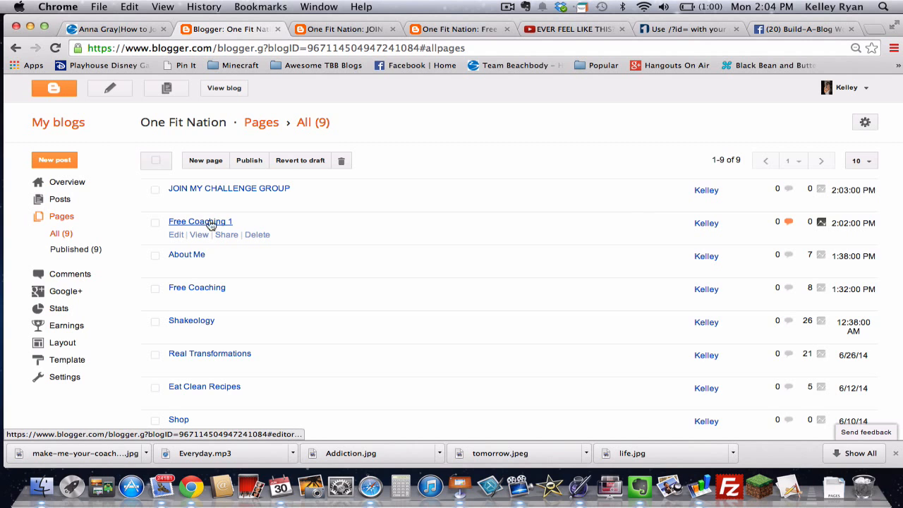
pyautogui.click(178, 237)
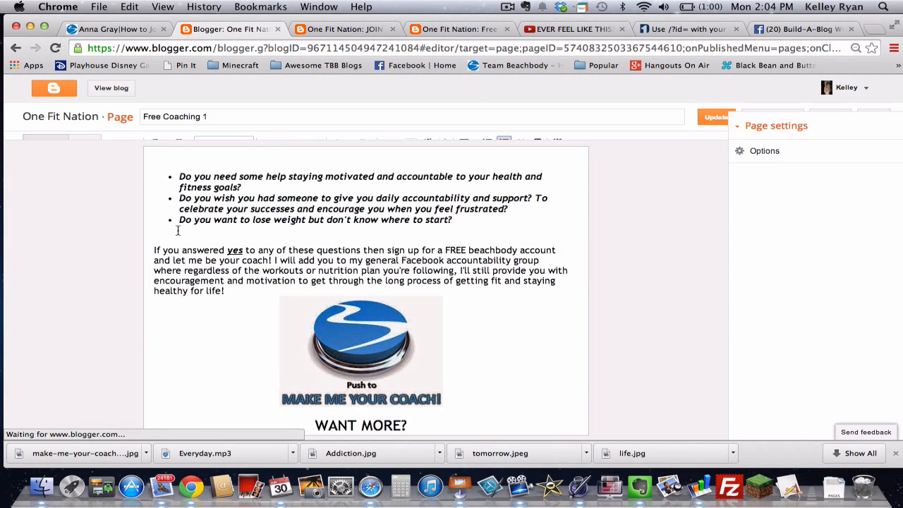
# Step: Select the words Click HERE in the paragraph below the WANT MORE? list
pyautogui.scroll(-8, 208, 257)
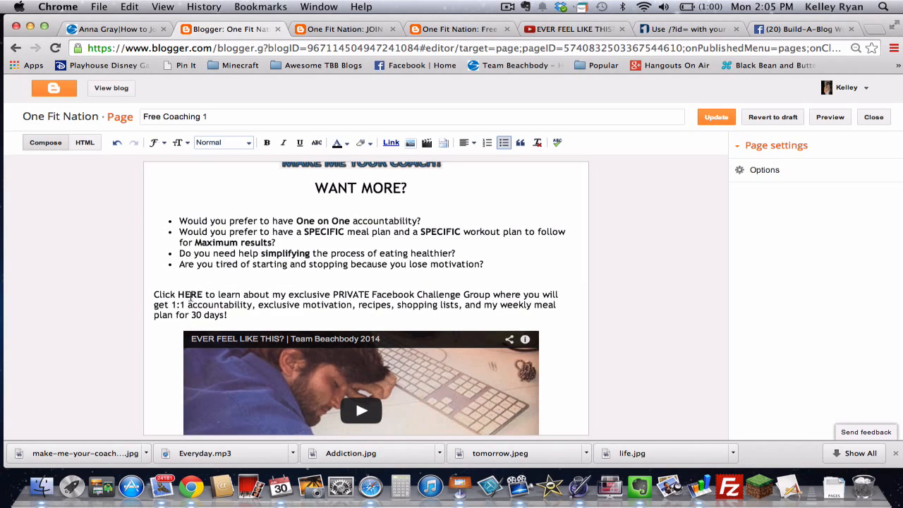
pyautogui.doubleClick(189, 294)
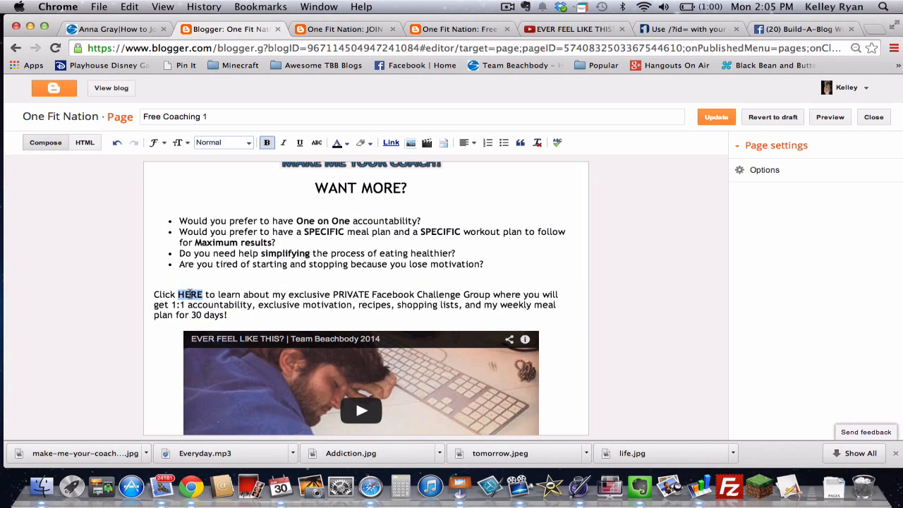
pyautogui.click(202, 279)
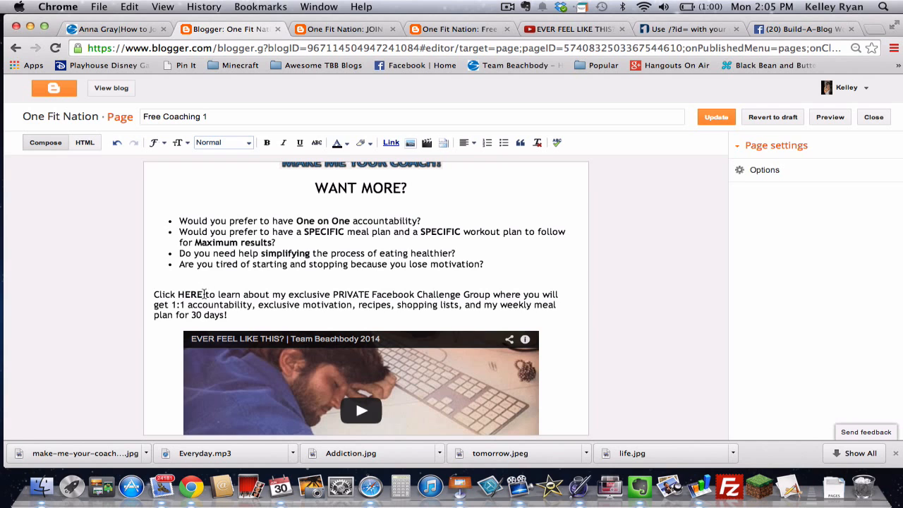
pyautogui.moveTo(203, 294); pyautogui.dragTo(153, 293)
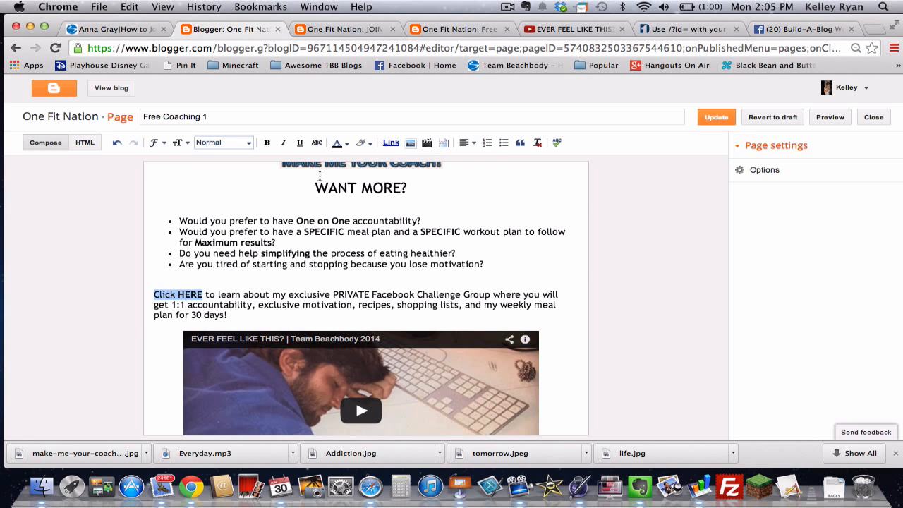
# Step: Link Click HERE to the pasted JOIN MY CHALLENGE GROUP page address
pyautogui.click(390, 143)
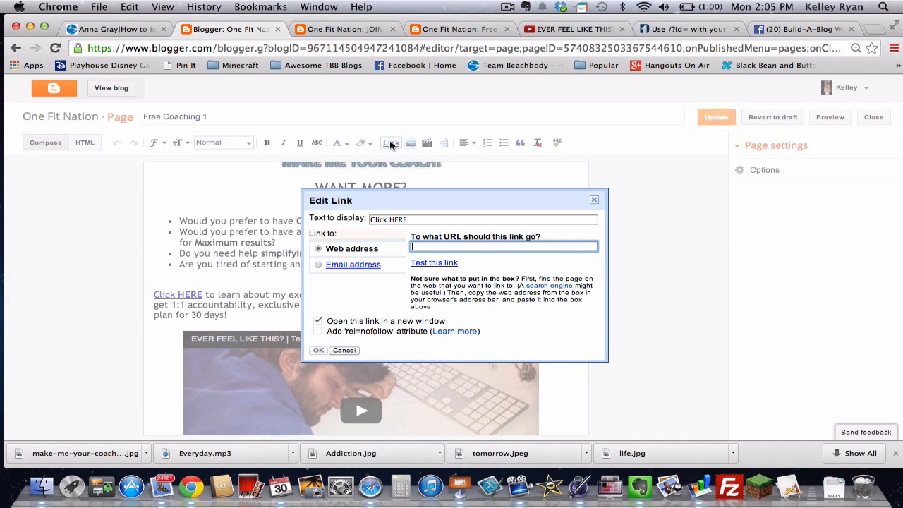
pyautogui.press('super+v')
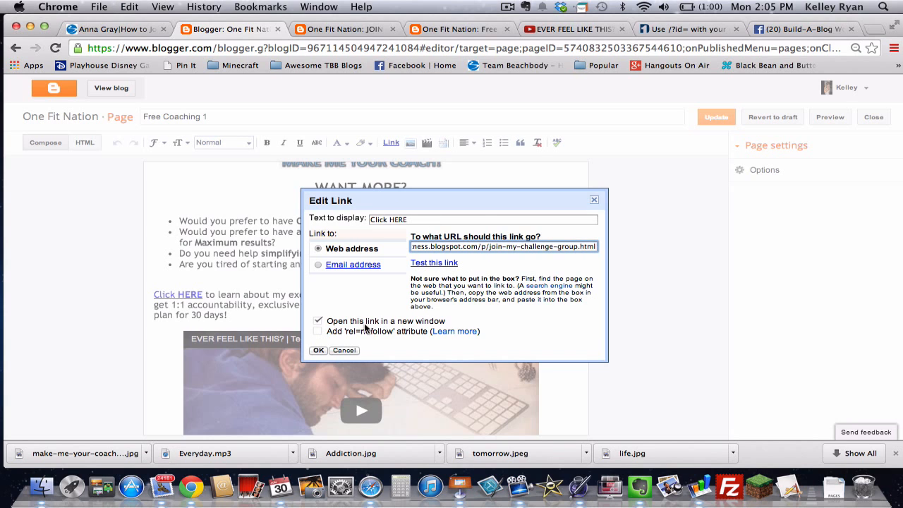
pyautogui.click(318, 350)
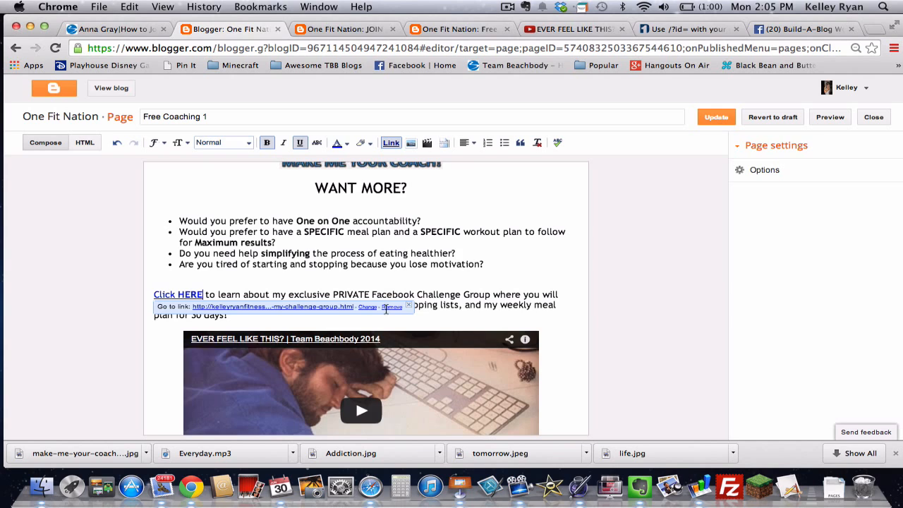
pyautogui.click(467, 277)
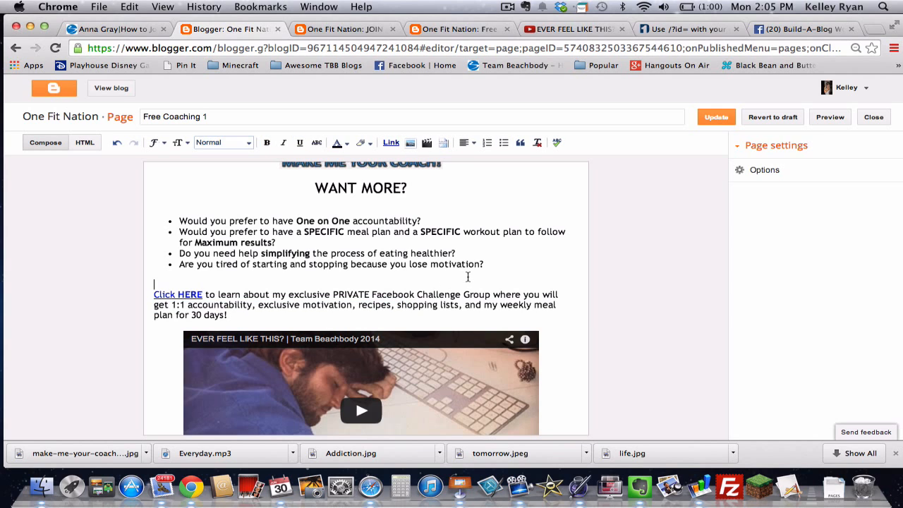
# Step: Remove the retyped extra CLICK, leaving one linked CLICK HERE, and check its link target
pyautogui.doubleClick(164, 296)
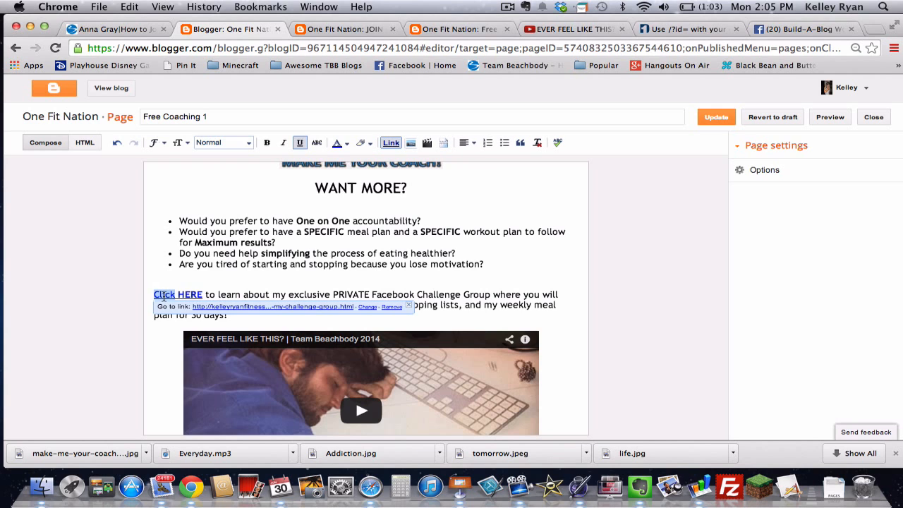
pyautogui.write('/////CLICK')
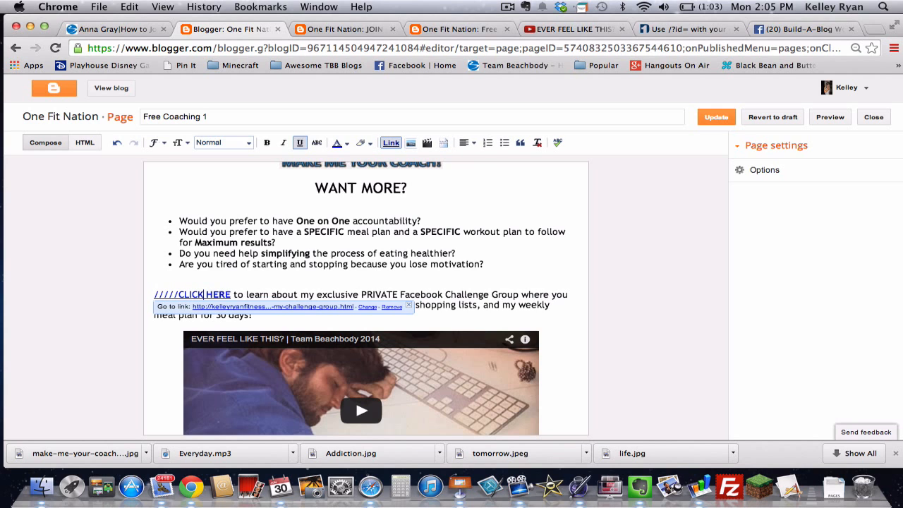
pyautogui.press('BackSpace')
pyautogui.press('BackSpace')
pyautogui.press('BackSpace')
pyautogui.press('BackSpace')
pyautogui.press('BackSpace')
pyautogui.press('BackSpace')
pyautogui.press('BackSpace')
pyautogui.press('BackSpace')
pyautogui.press('BackSpace')
pyautogui.press('BackSpace')
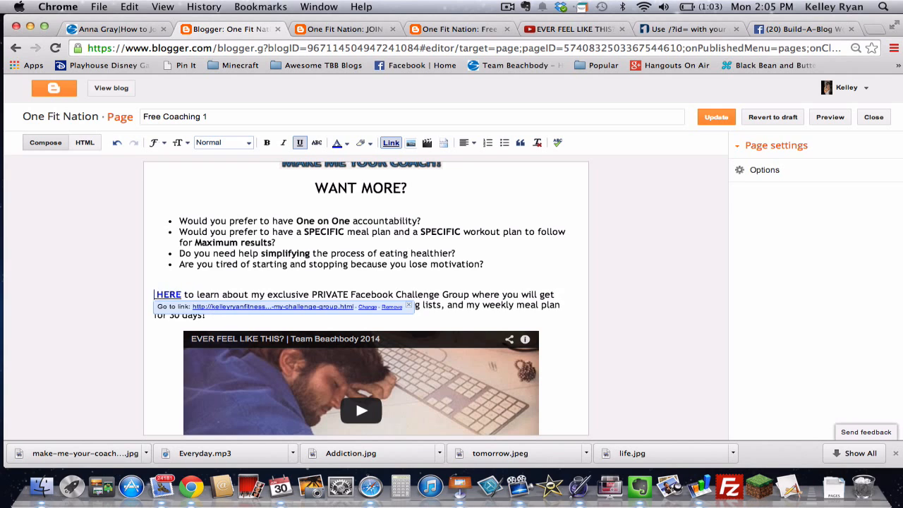
pyautogui.write('CLICK')
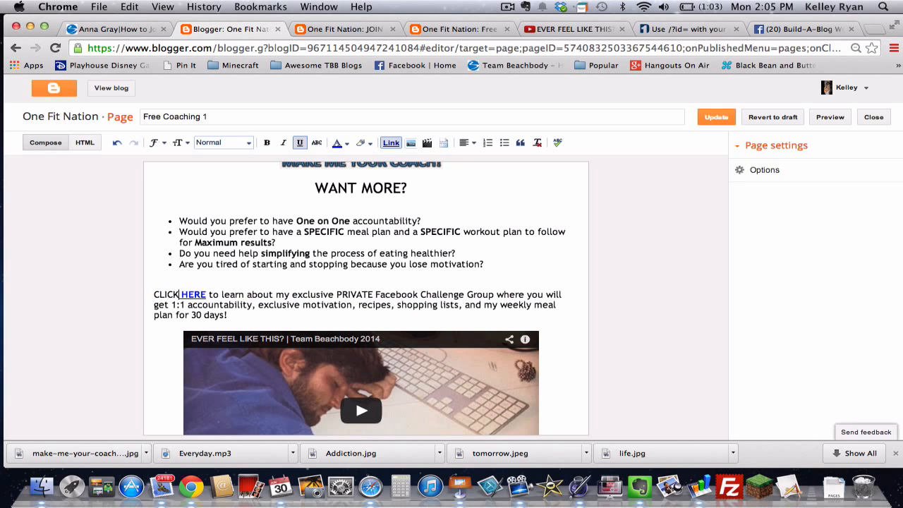
pyautogui.press('Right')
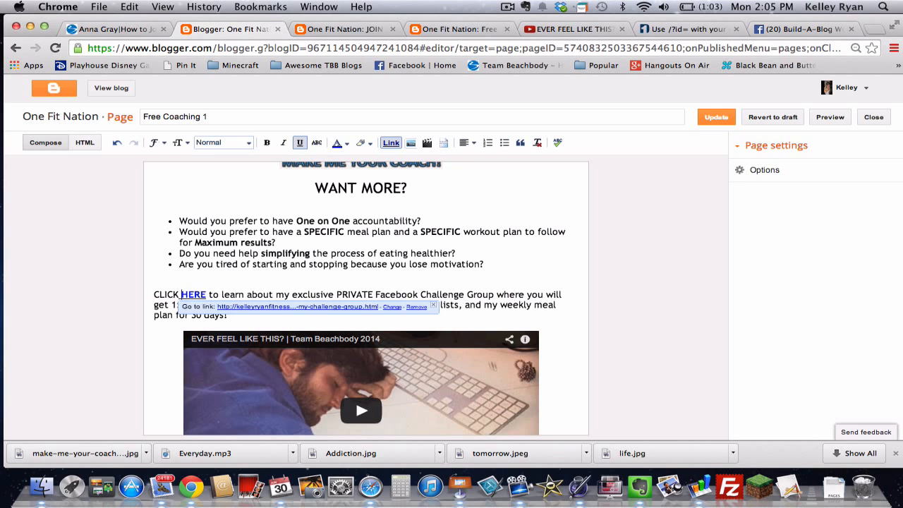
pyautogui.write('CLICK')
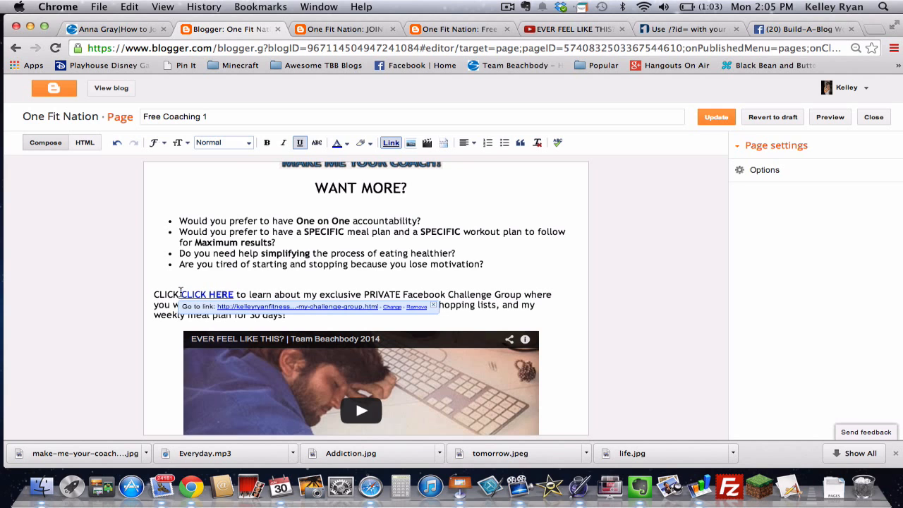
pyautogui.press('BackSpace')
pyautogui.press('BackSpace')
pyautogui.press('BackSpace')
pyautogui.press('BackSpace')
pyautogui.press('BackSpace')
pyautogui.press('BackSpace')
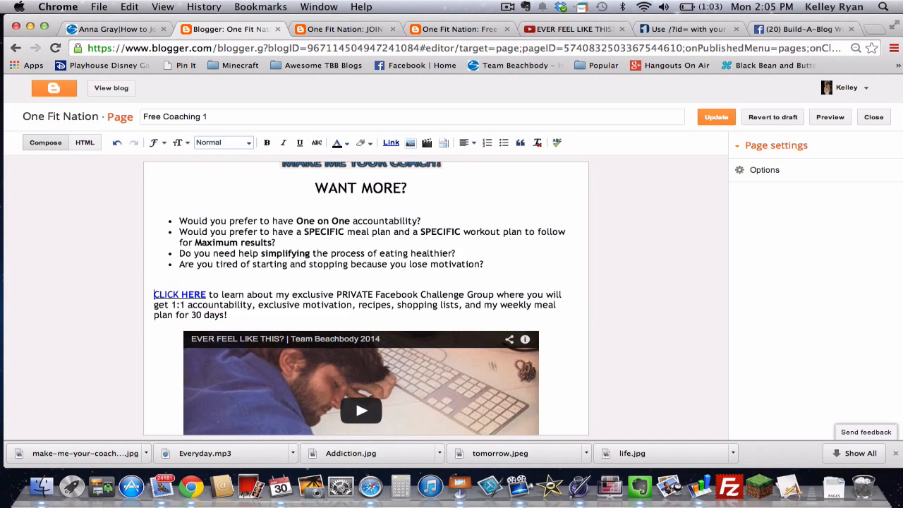
pyautogui.click(273, 276)
pyautogui.scroll(8, 308, 288)
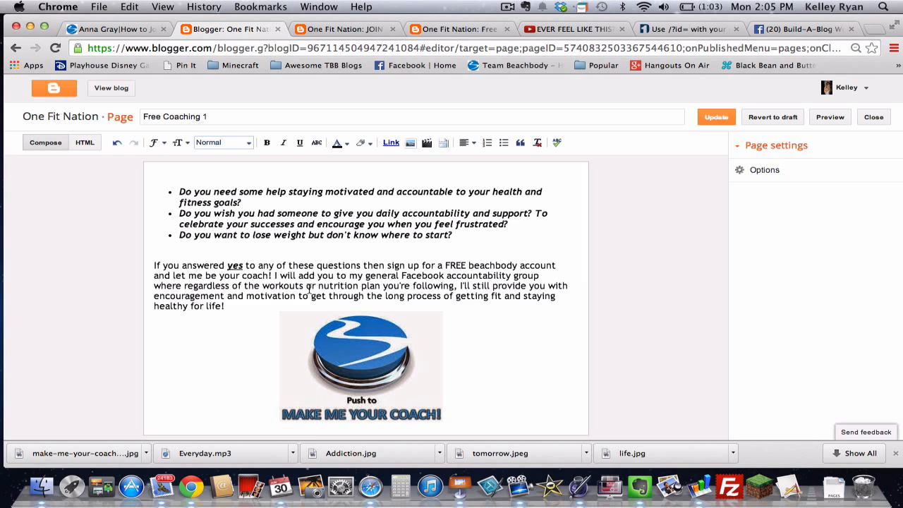
pyautogui.scroll(-1, 308, 287)
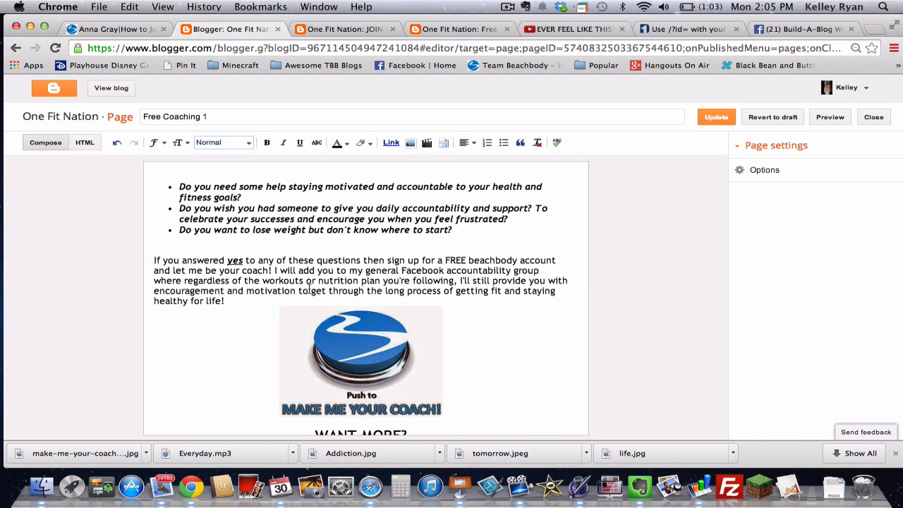
pyautogui.scroll(-3, 250, 298)
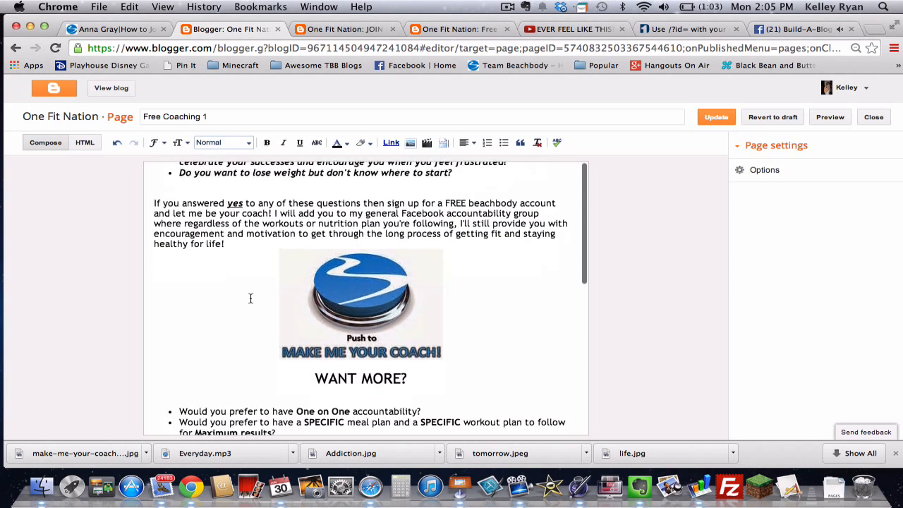
pyautogui.scroll(-5, 251, 299)
pyautogui.scroll(6, 251, 298)
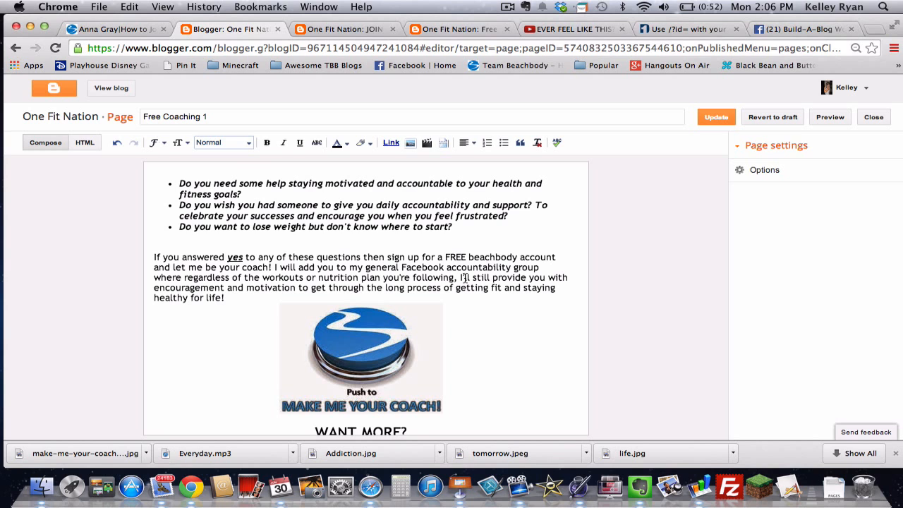
pyautogui.scroll(-5, 464, 277)
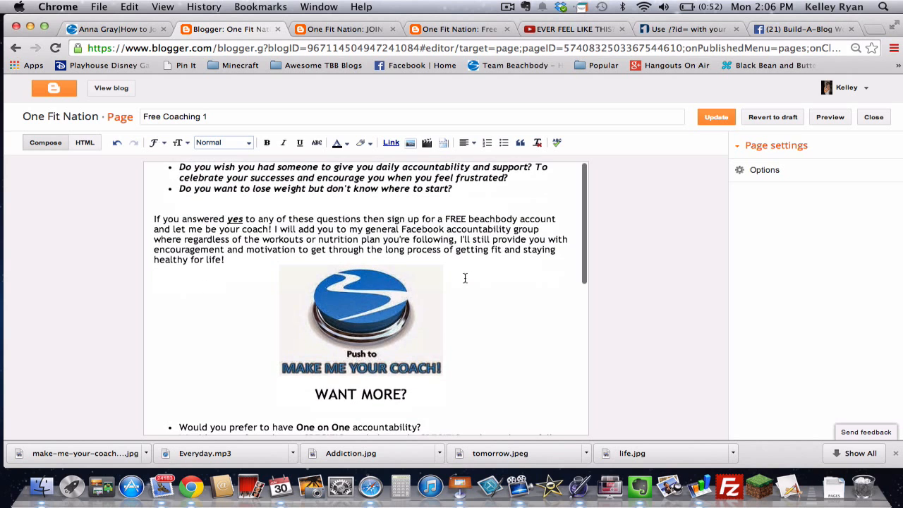
pyautogui.scroll(-2, 464, 277)
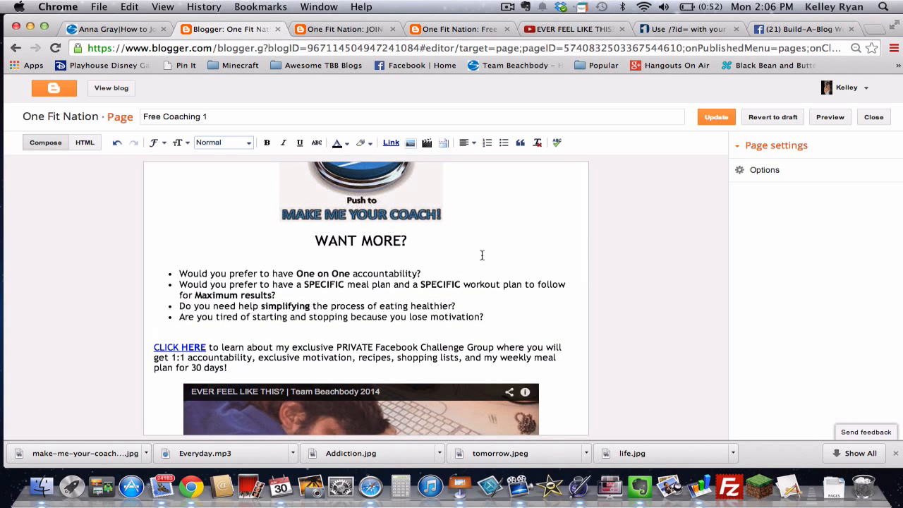
pyautogui.scroll(7, 482, 255)
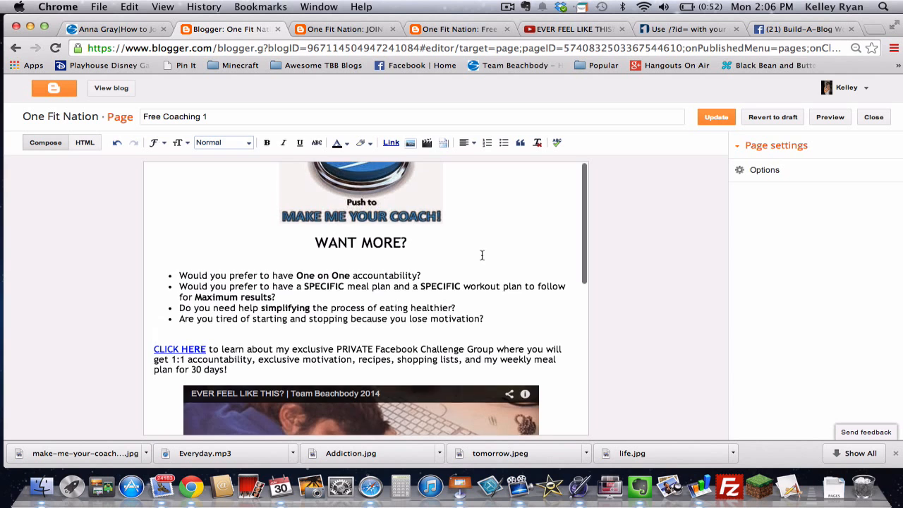
pyautogui.scroll(-1, 482, 255)
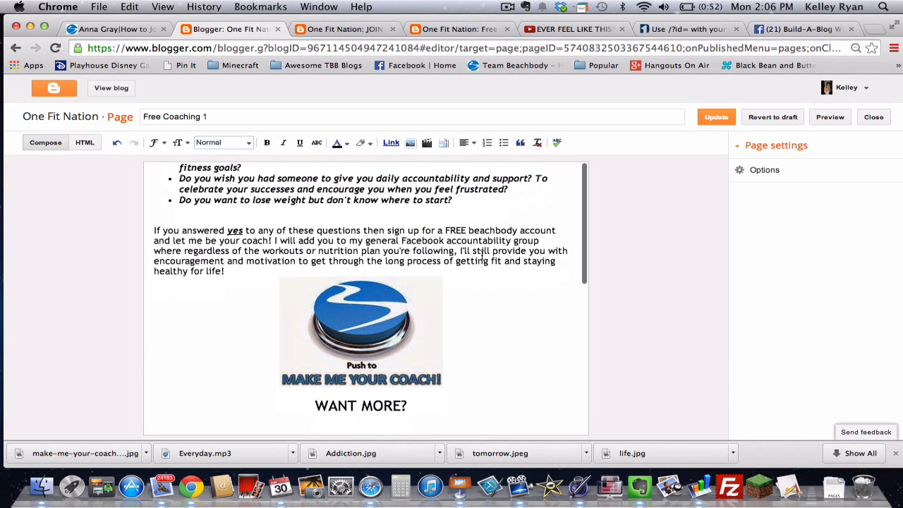
pyautogui.scroll(-2, 500, 285)
pyautogui.scroll(-1, 500, 285)
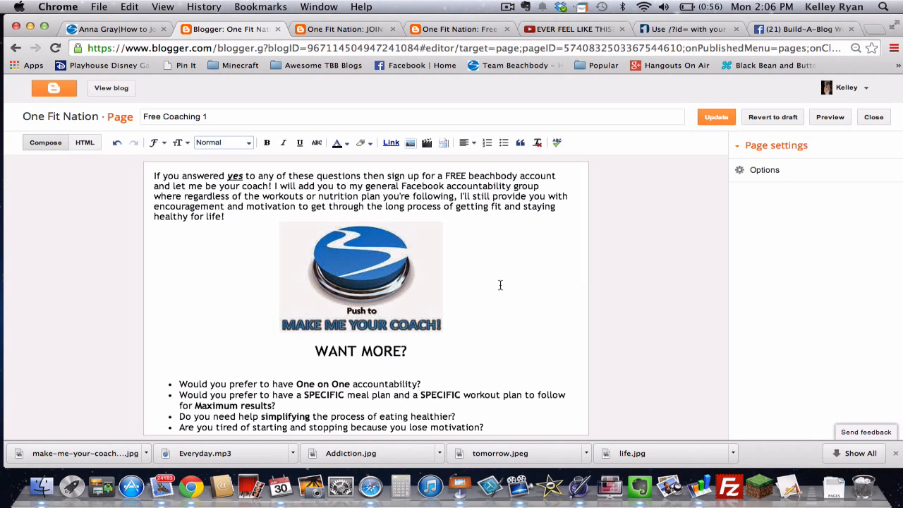
pyautogui.scroll(-5, 500, 285)
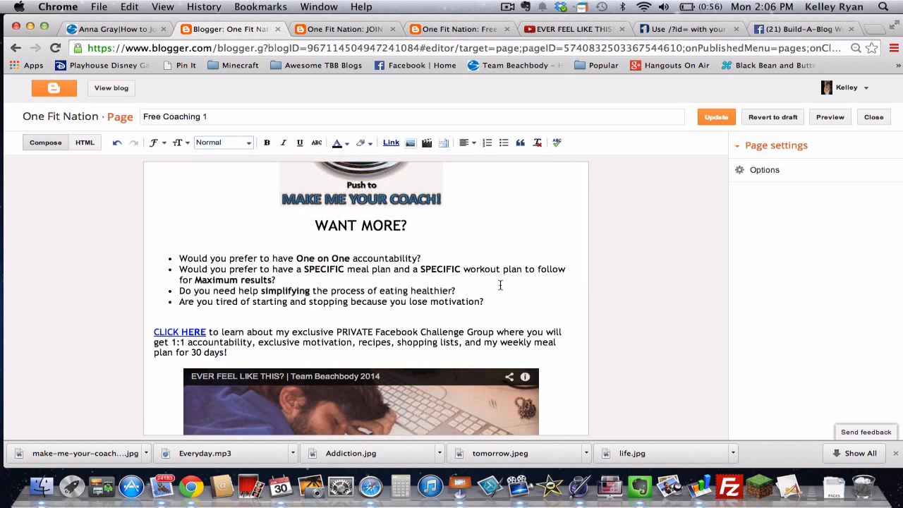
# Step: Update the Free Coaching 1 page, then view its live version on One Fit Nation
pyautogui.click(707, 118)
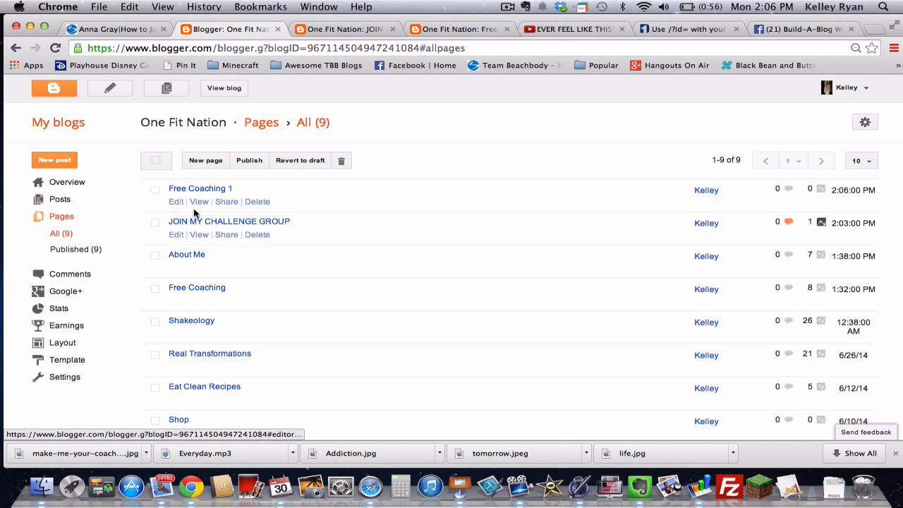
pyautogui.click(198, 202)
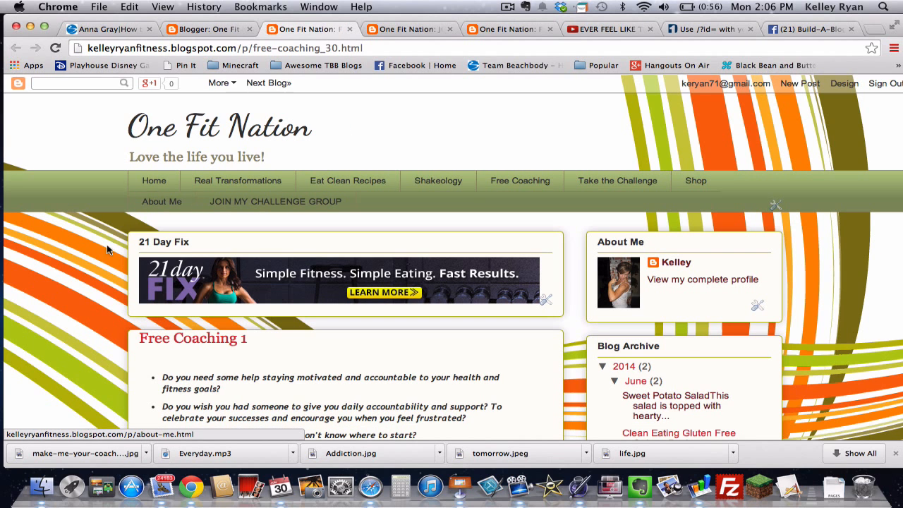
pyautogui.scroll(-5, 87, 262)
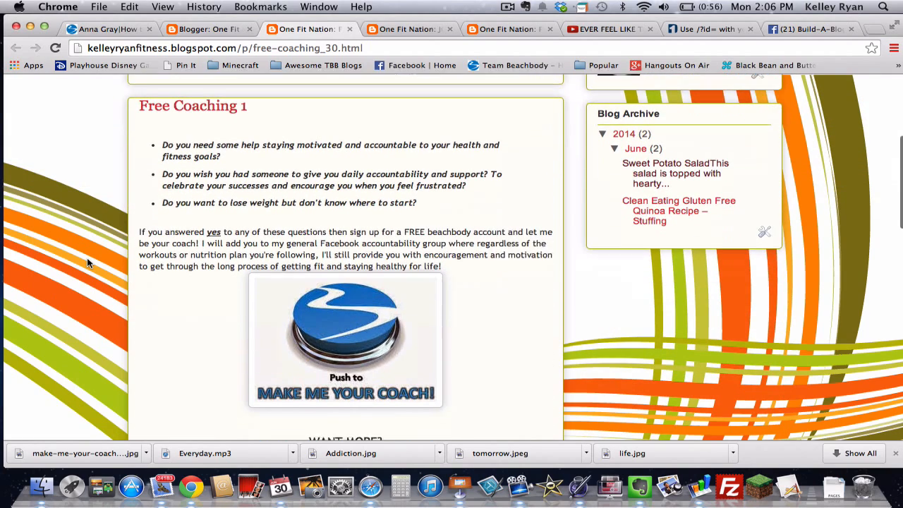
pyautogui.scroll(-3, 87, 263)
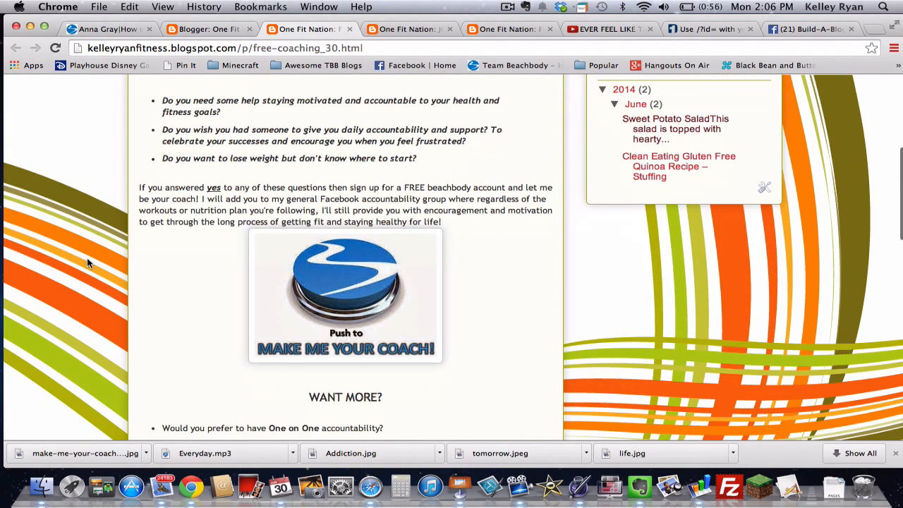
pyautogui.scroll(-5, 87, 262)
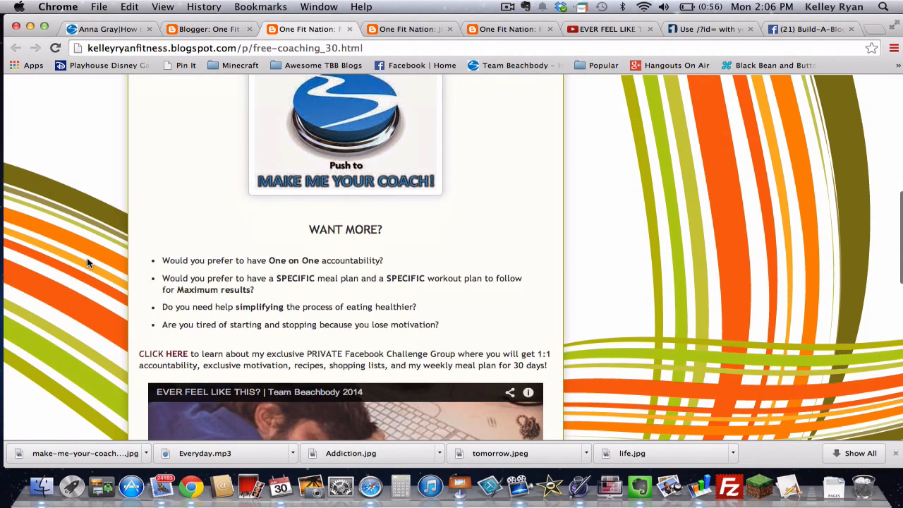
pyautogui.scroll(6, 87, 262)
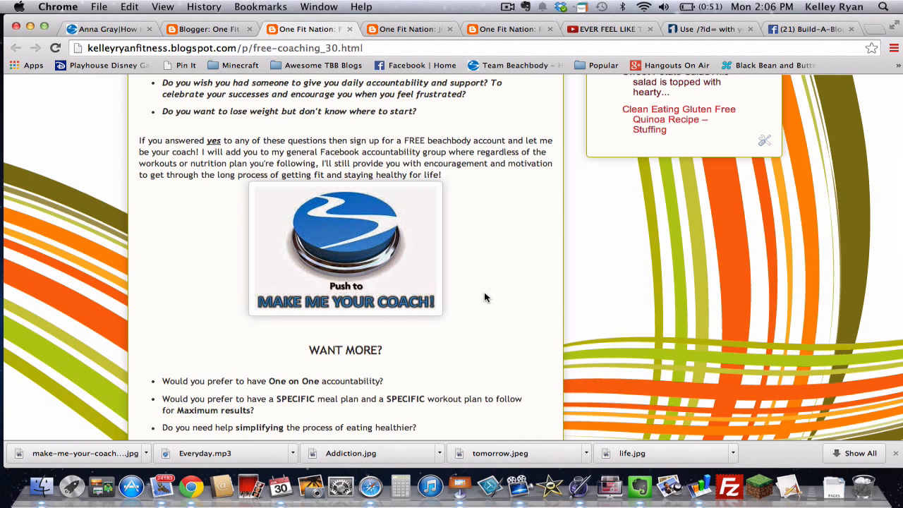
pyautogui.scroll(5, 485, 294)
pyautogui.scroll(-1, 485, 293)
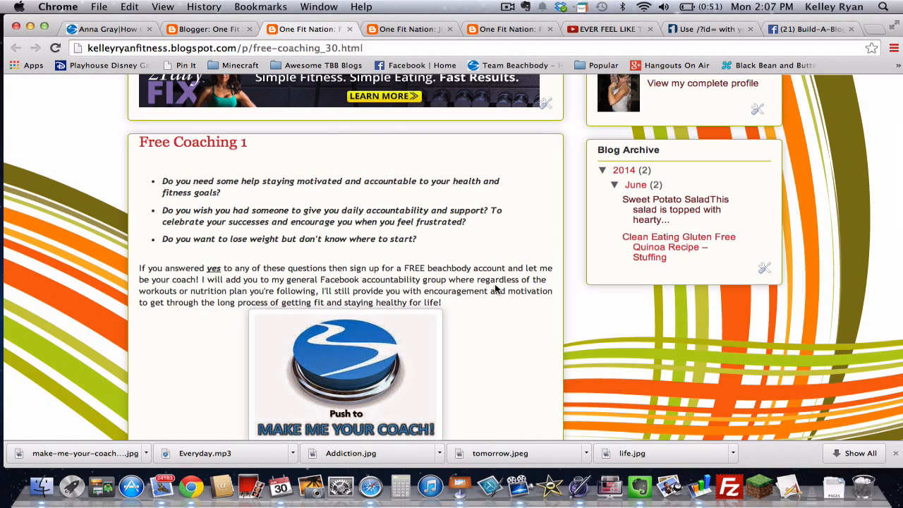
pyautogui.scroll(-1, 495, 290)
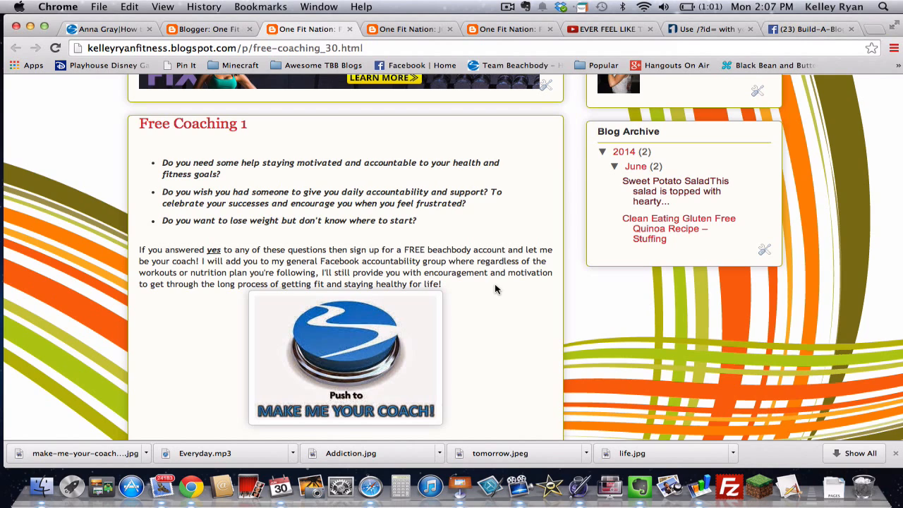
pyautogui.scroll(-1, 495, 286)
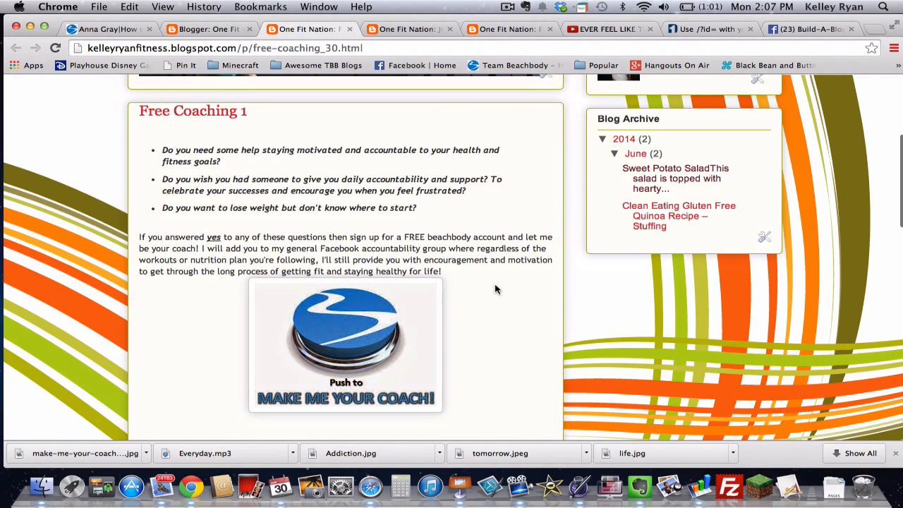
pyautogui.scroll(-5, 494, 285)
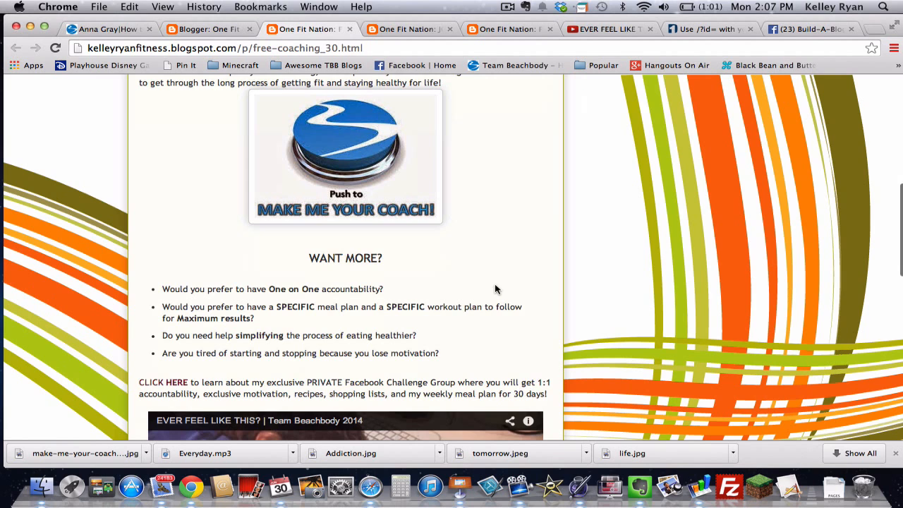
pyautogui.scroll(-1, 494, 288)
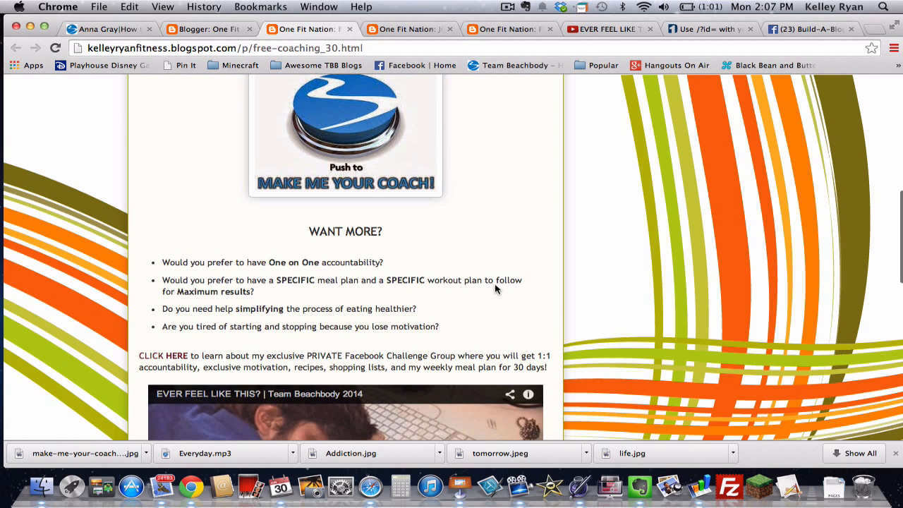
pyautogui.scroll(2, 494, 289)
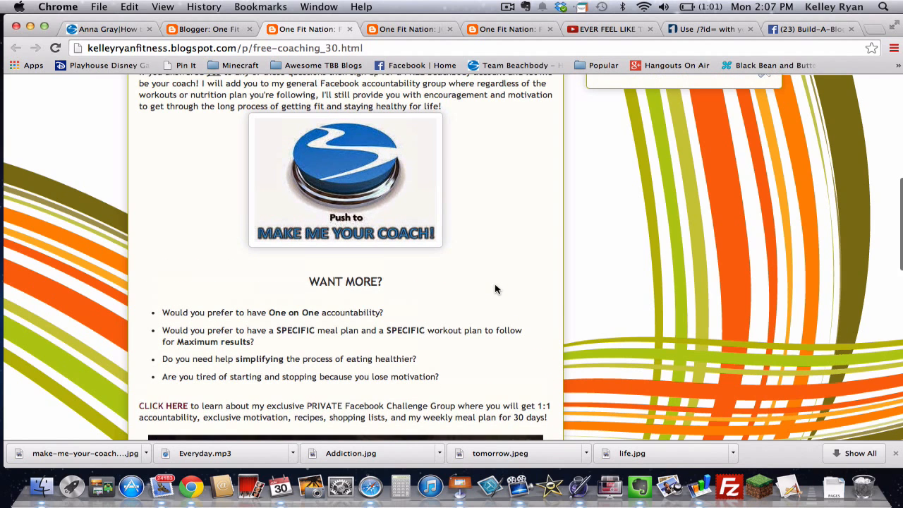
pyautogui.scroll(3, 494, 289)
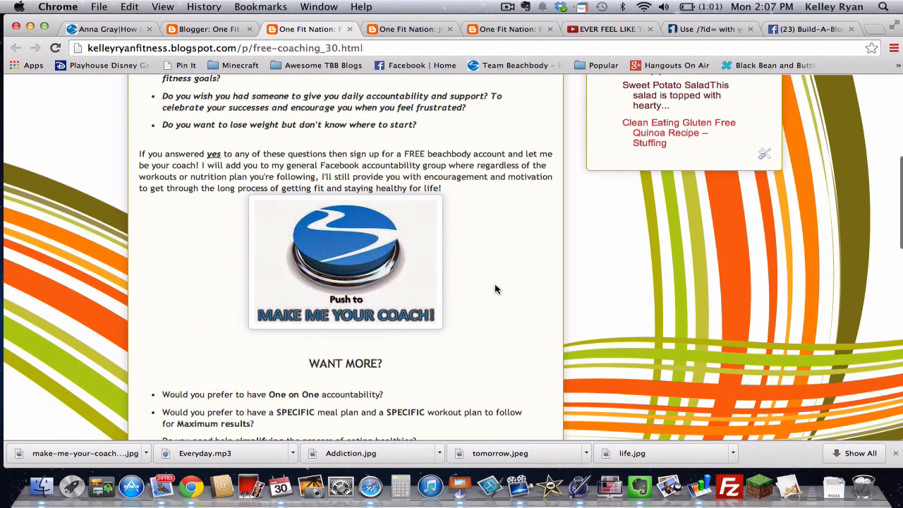
pyautogui.scroll(4, 495, 289)
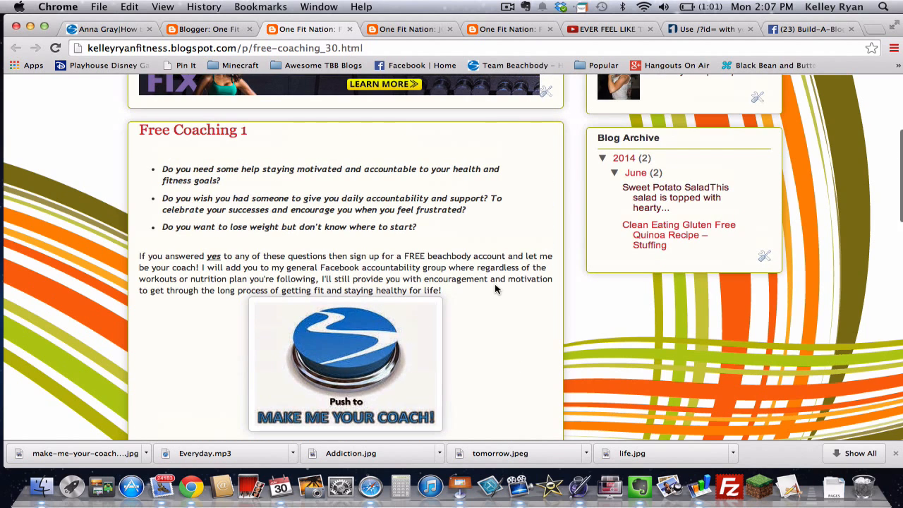